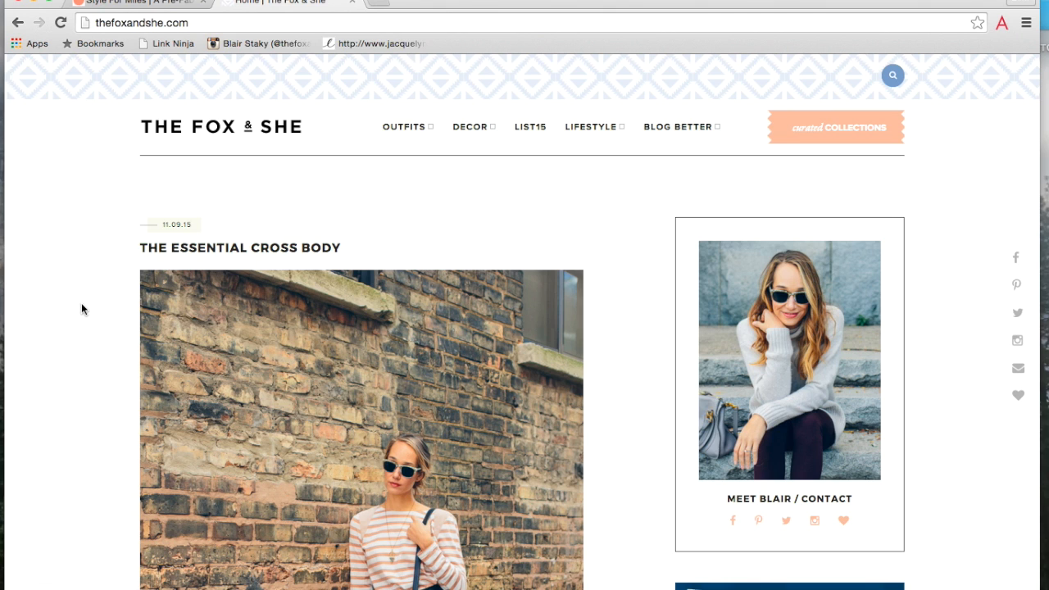
# Switch to the Style For Miles demo site and look over its home page layout
pyautogui.click(148, 4)
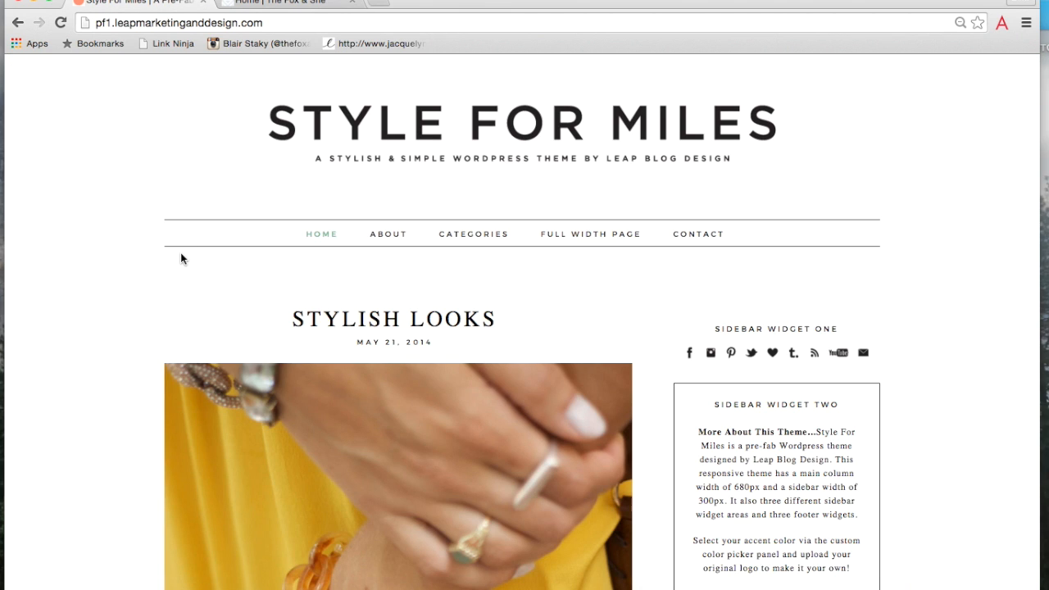
pyautogui.scroll(-3, 210, 380)
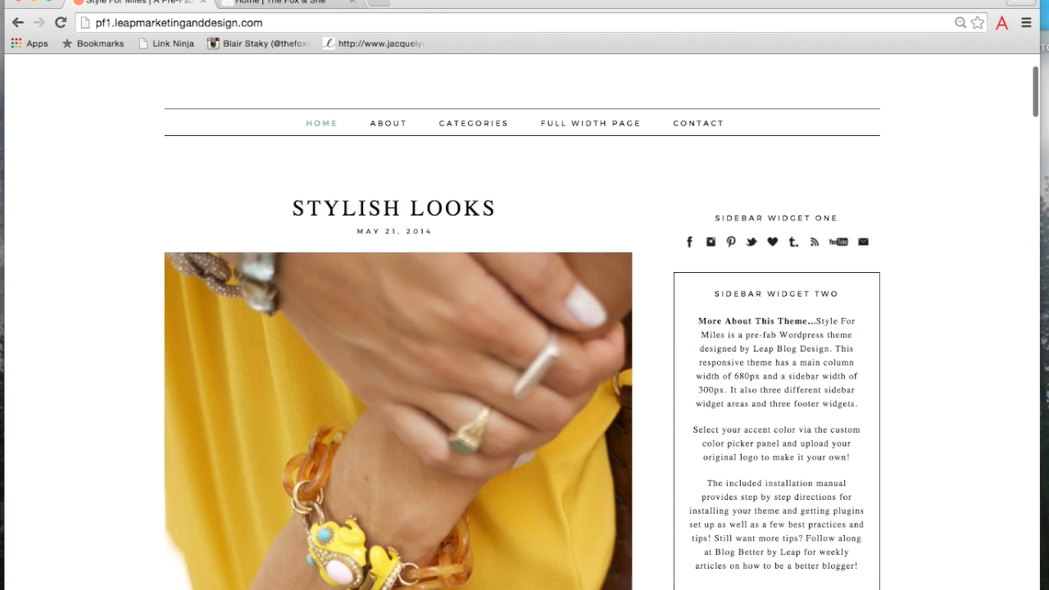
# Switch to Illustrator, draw a 100 px wide rectangle covering the artboard and set its height to 45 px
pyautogui.click(933, 589)
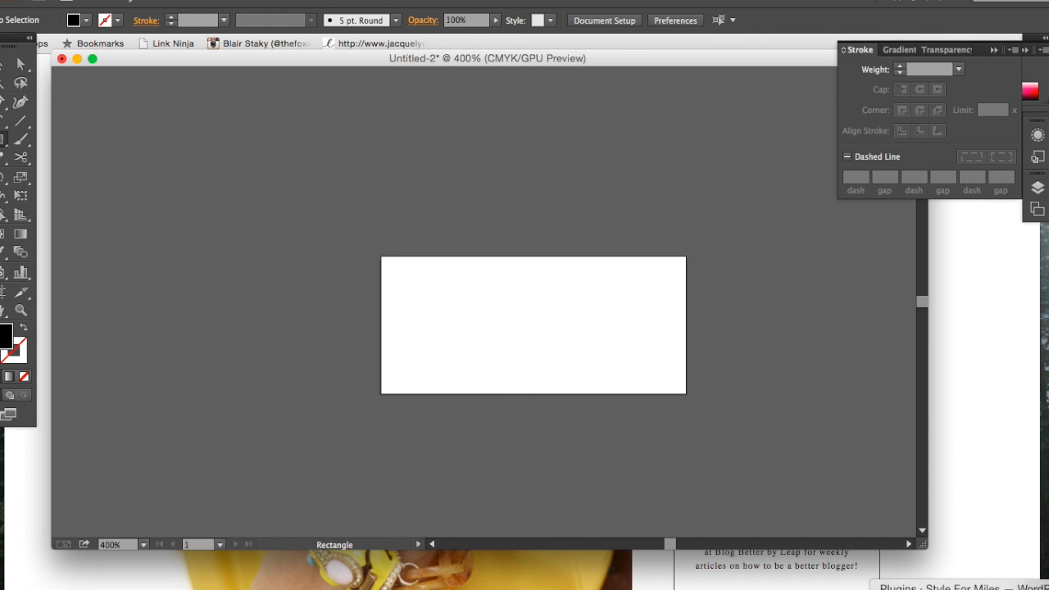
pyautogui.hscroll(3, 382, 175)
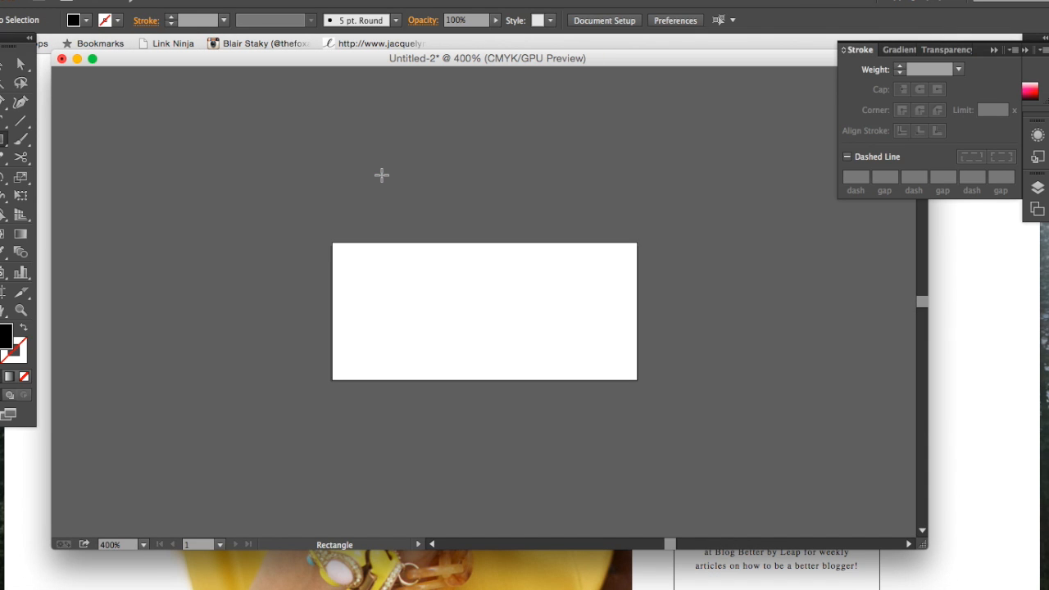
pyautogui.hscroll(3, 382, 174)
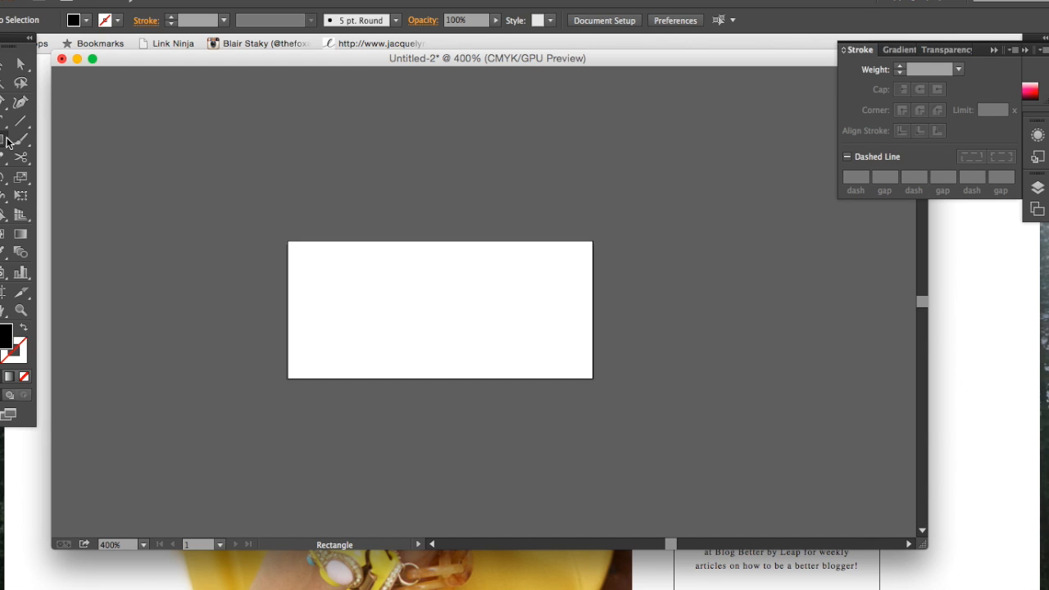
pyautogui.moveTo(288, 241); pyautogui.dragTo(593, 379)
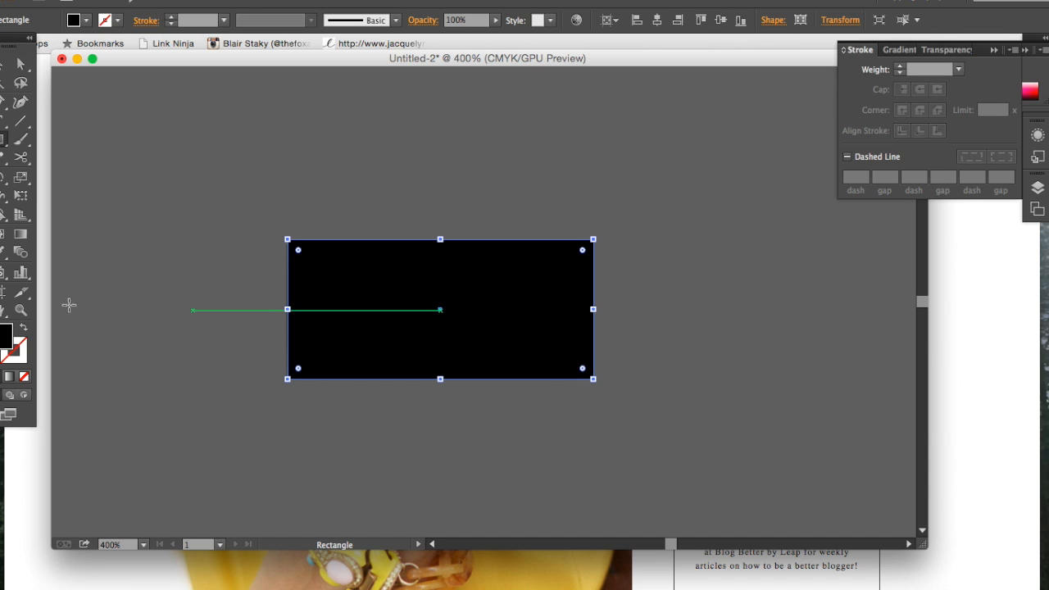
pyautogui.click(840, 21)
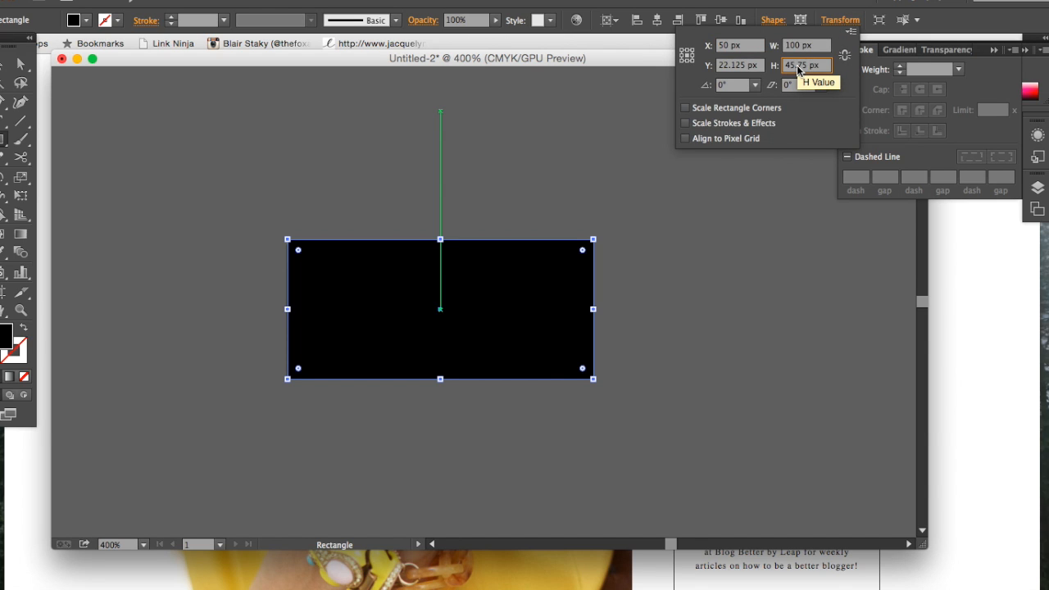
pyautogui.press('BackSpace')
pyautogui.press('BackSpace')
pyautogui.press('BackSpace')
pyautogui.press('Return')
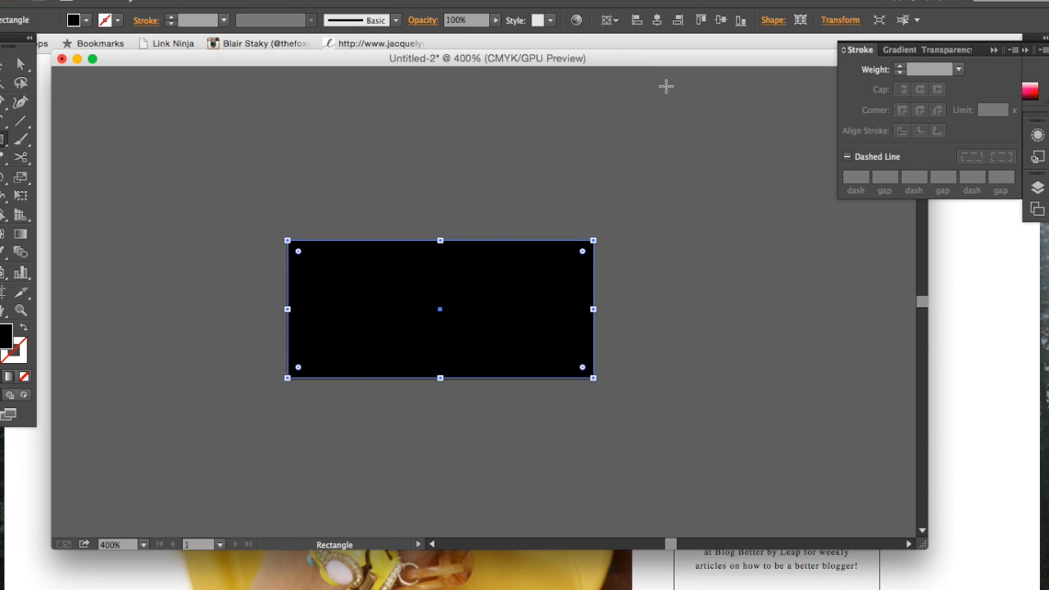
# Give the rectangle a white fill and a 2 pt black stroke aligned to the inside
pyautogui.click(24, 331)
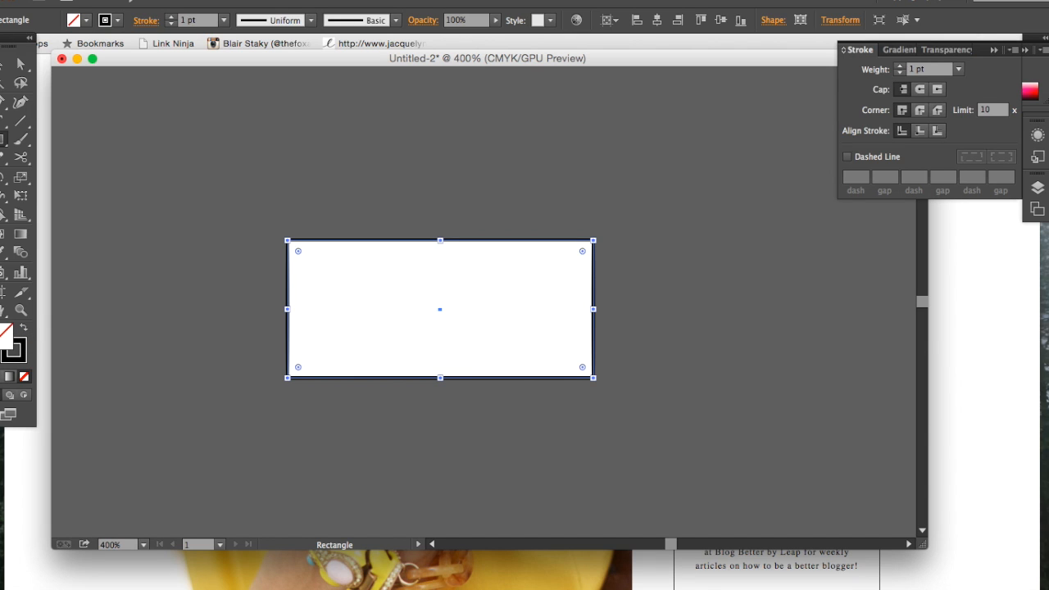
pyautogui.click(1031, 90)
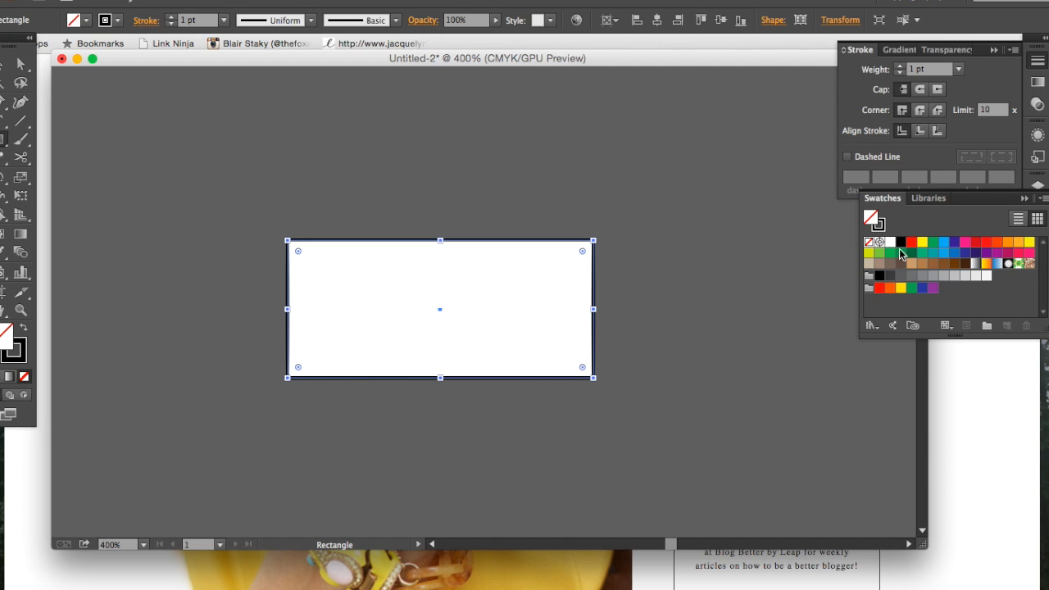
pyautogui.click(891, 243)
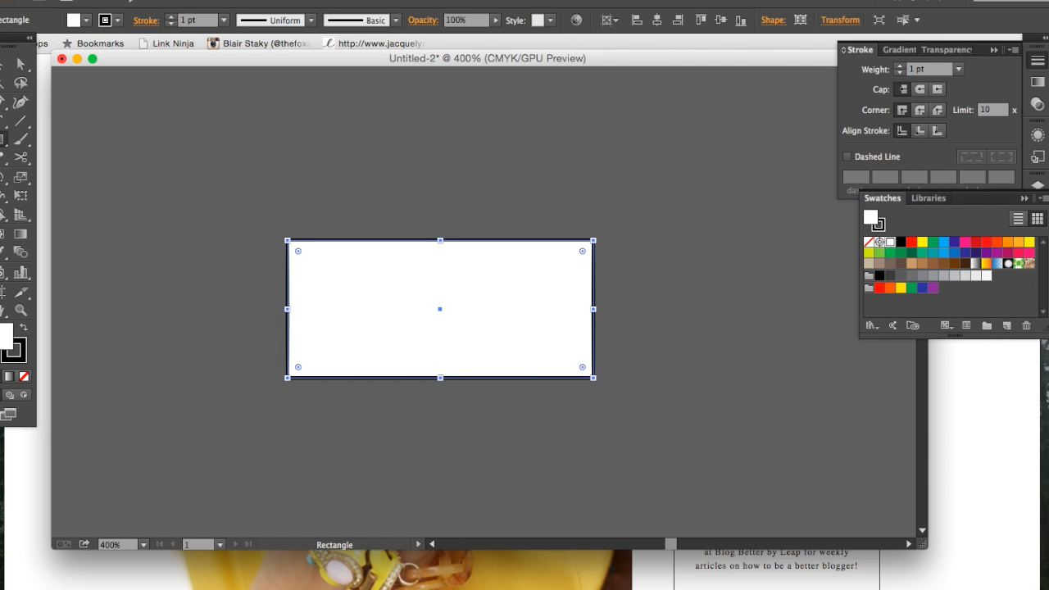
pyautogui.click(901, 67)
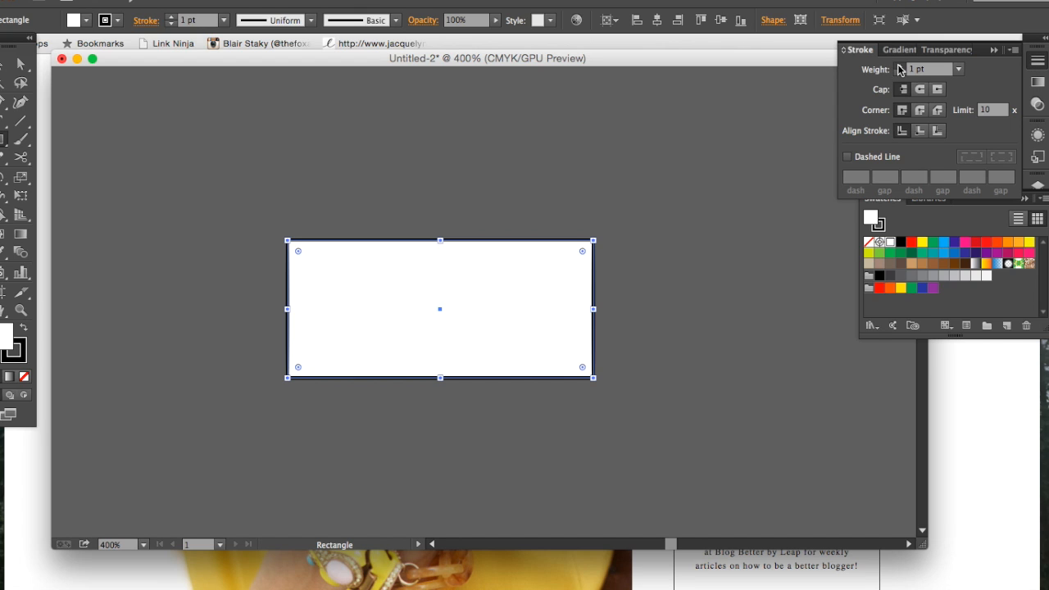
pyautogui.click(920, 131)
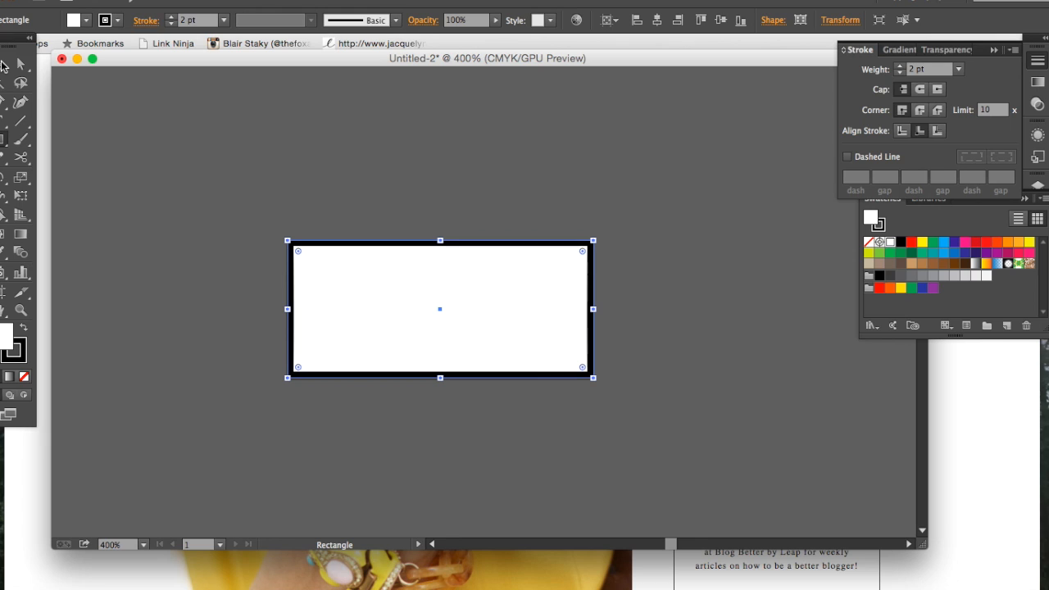
# Add an area text box reading "PIN IT" above the rectangle
pyautogui.click(3, 64)
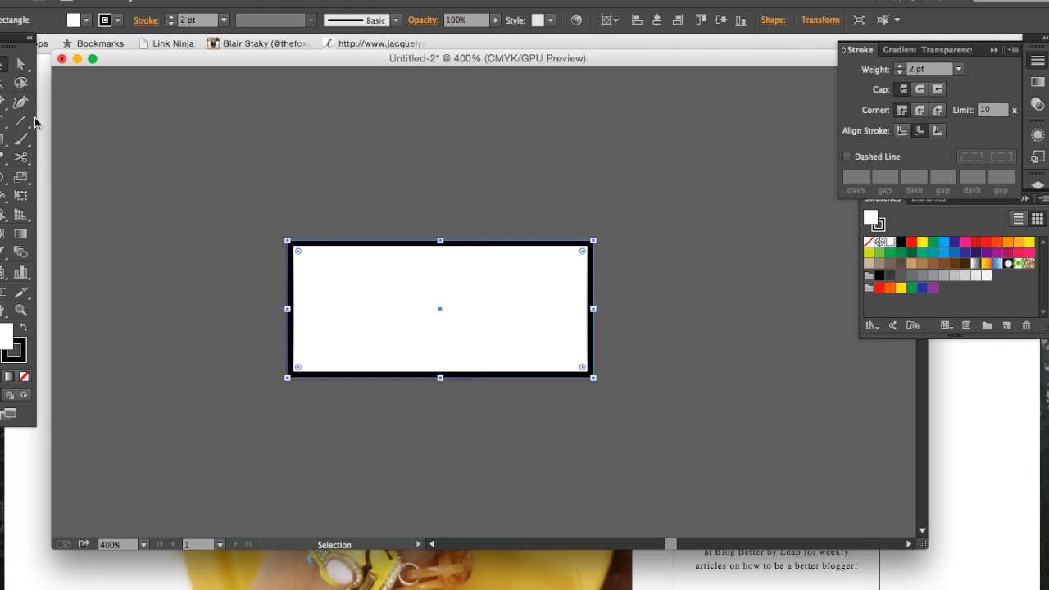
pyautogui.click(3, 123)
pyautogui.moveTo(333, 160); pyautogui.dragTo(478, 216)
pyautogui.write('PIN IT')
# Set the PIN IT text to Gotham Bold at 16 pt
pyautogui.press('super+a')
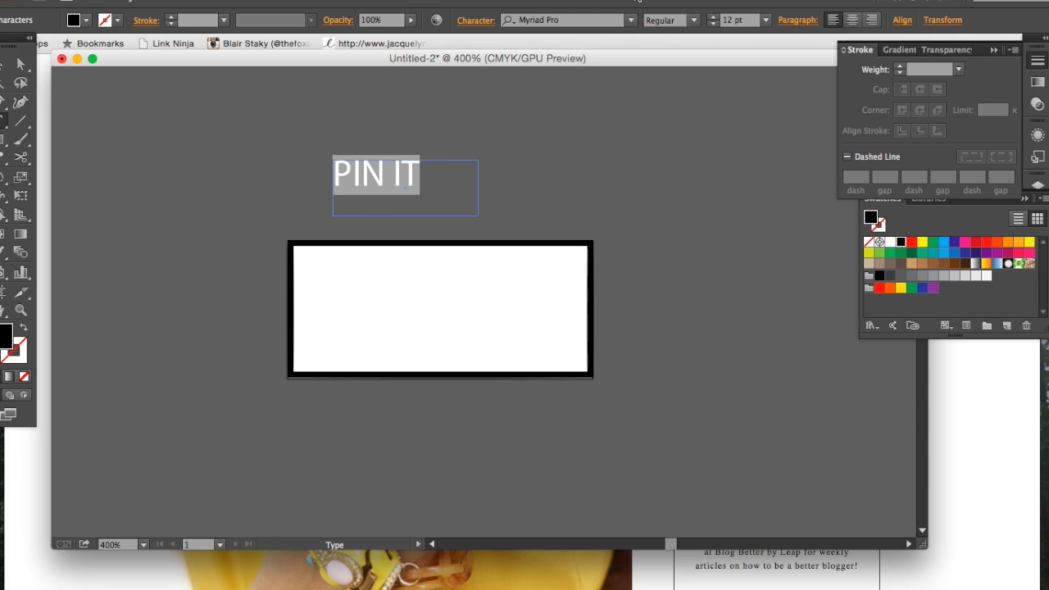
pyautogui.click(631, 23)
pyautogui.write('goth')
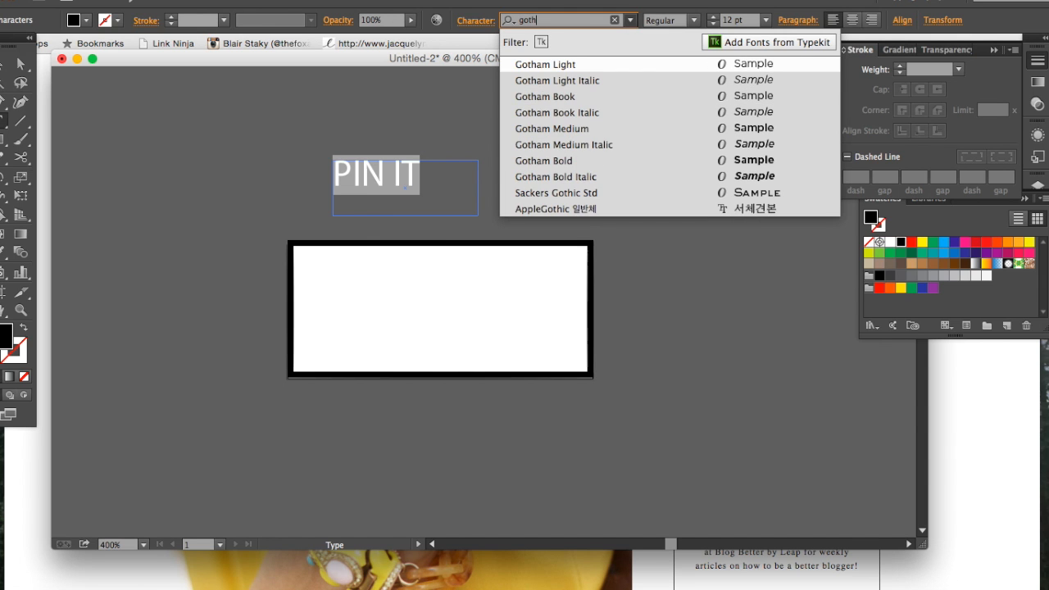
pyautogui.press('Return')
pyautogui.click(632, 20)
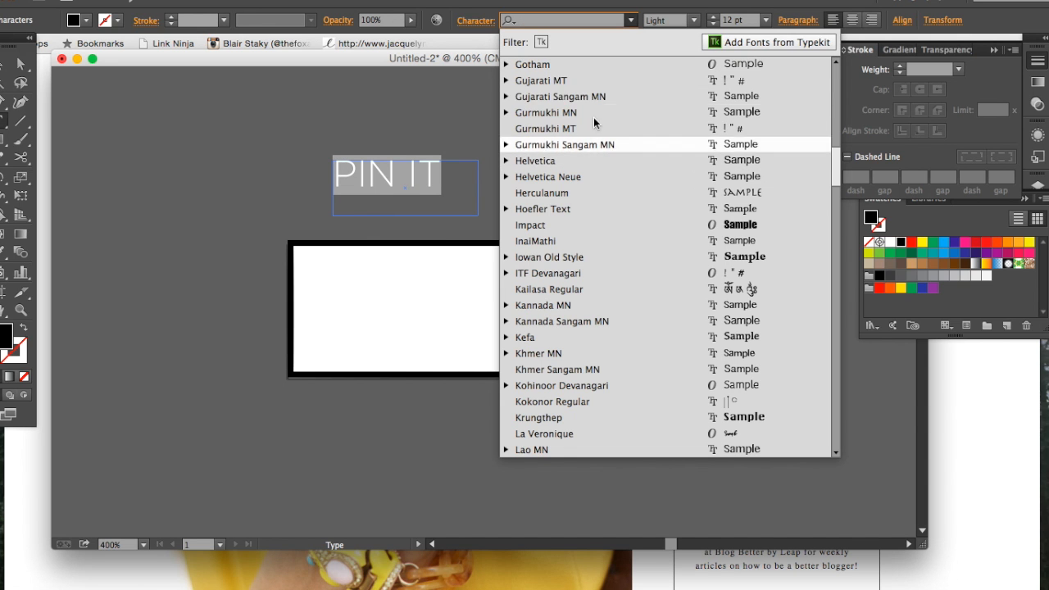
pyautogui.click(687, 20)
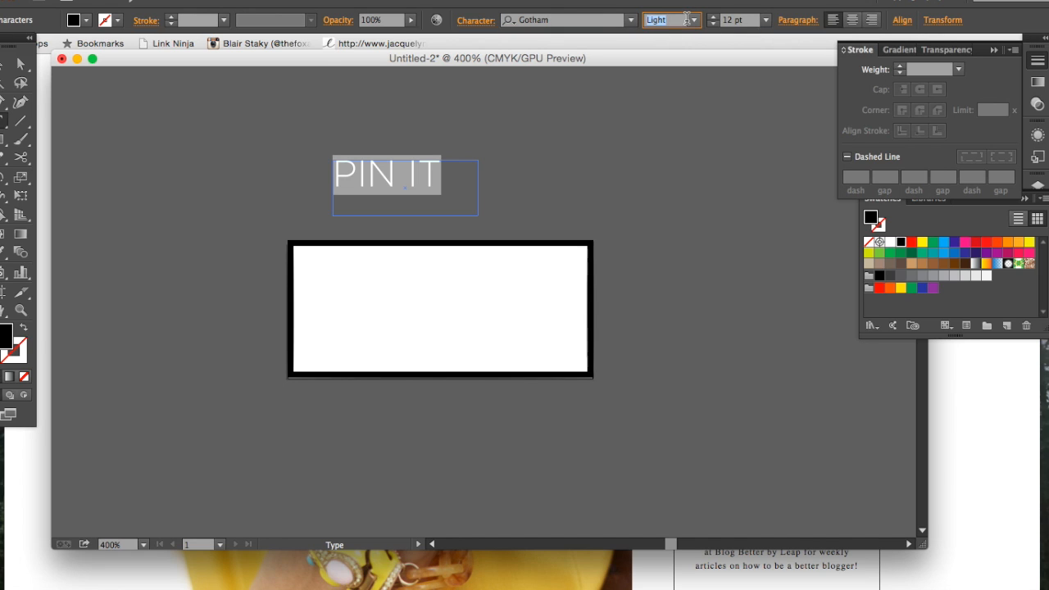
pyautogui.click(693, 20)
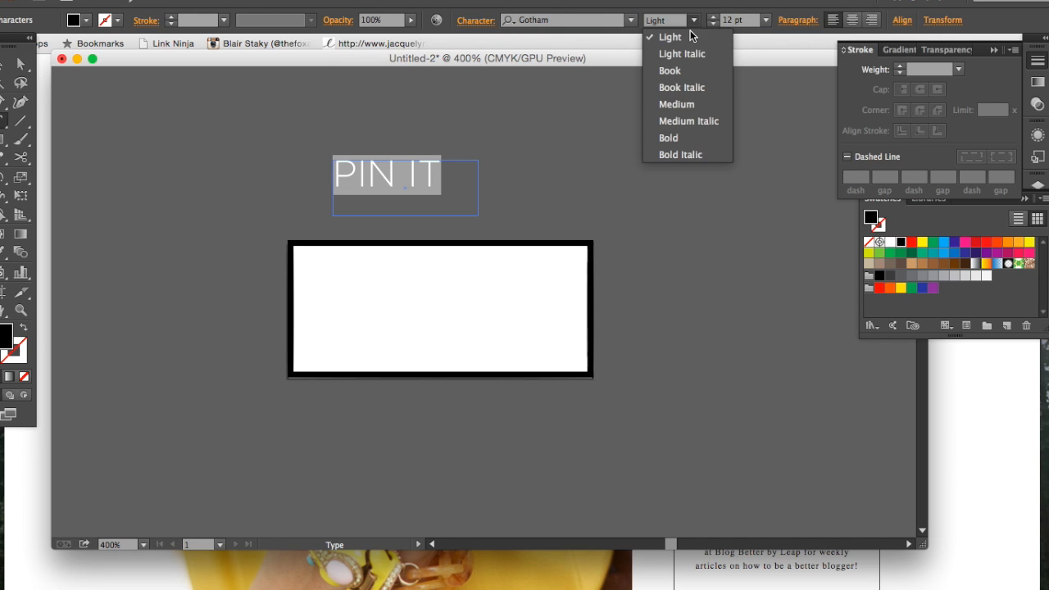
pyautogui.click(676, 136)
pyautogui.write('1')
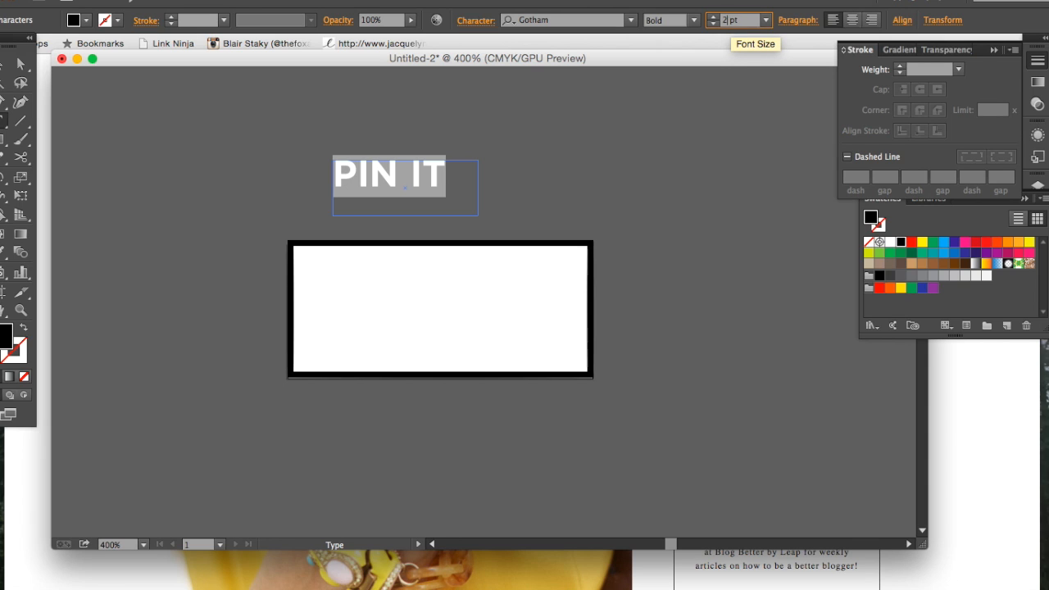
pyautogui.write('6')
pyautogui.press('Return')
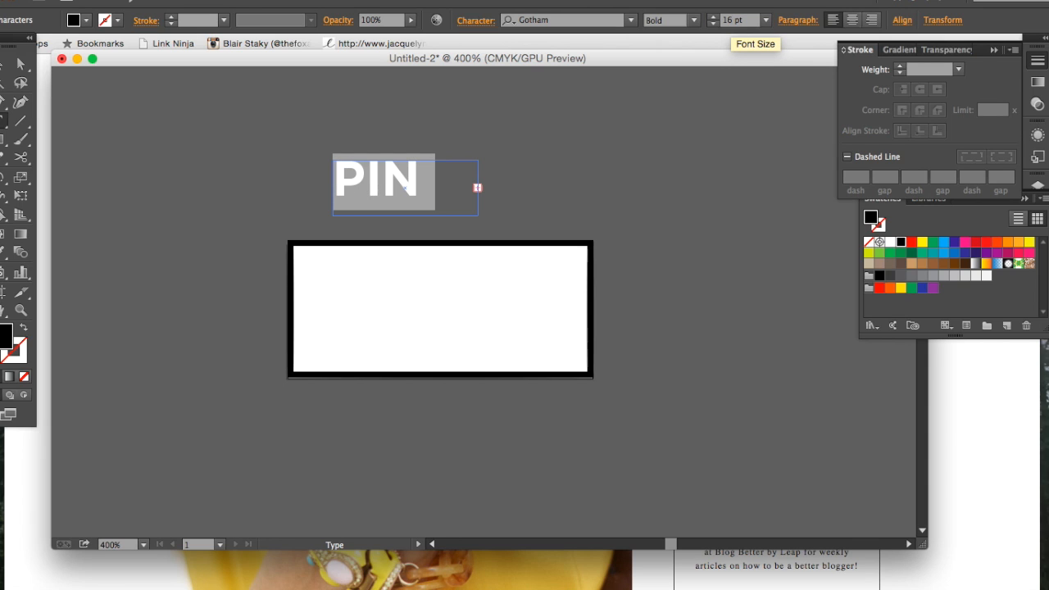
# Move the PIN IT text box onto the middle of the rectangle and centre its paragraph
pyautogui.click(2, 66)
pyautogui.moveTo(480, 189); pyautogui.dragTo(472, 319)
pyautogui.click(853, 20)
# Convert the PIN IT text to outlines and align it vertically centred with the rectangle
pyautogui.click(230, 0)
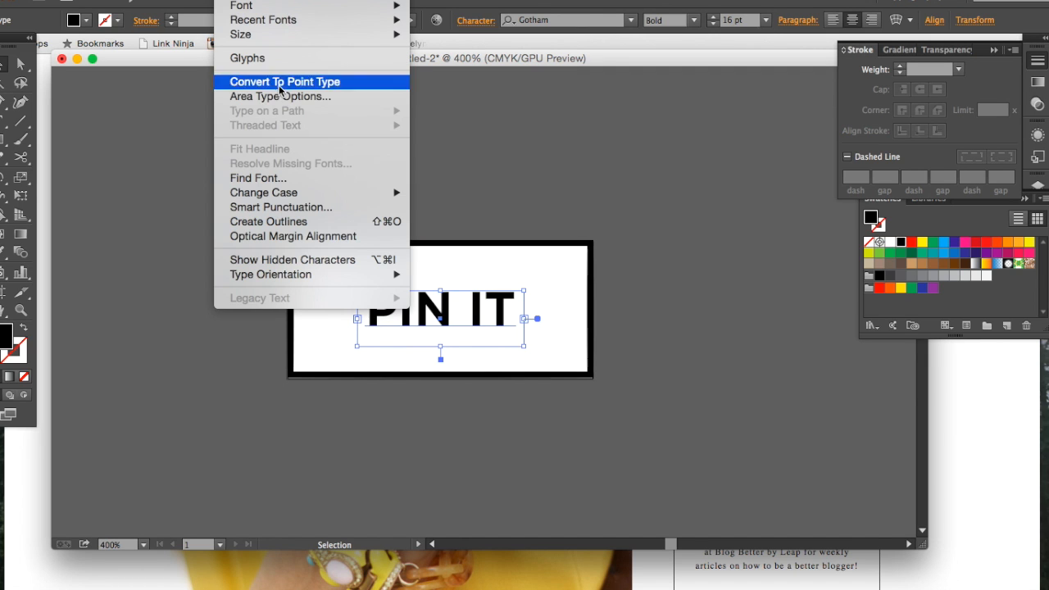
pyautogui.click(285, 222)
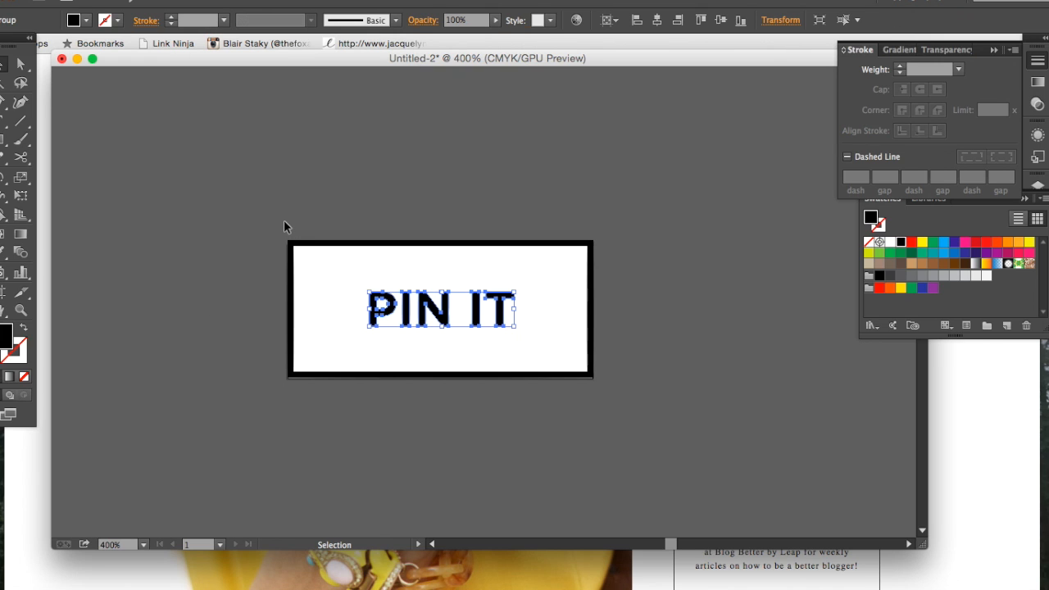
pyautogui.moveTo(254, 203); pyautogui.dragTo(672, 443)
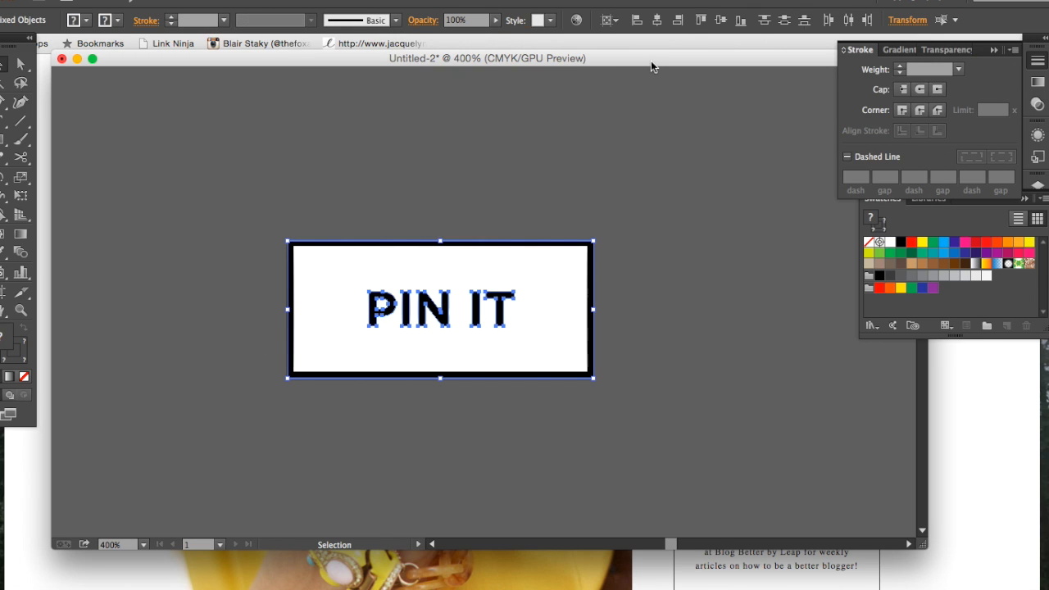
pyautogui.click(720, 19)
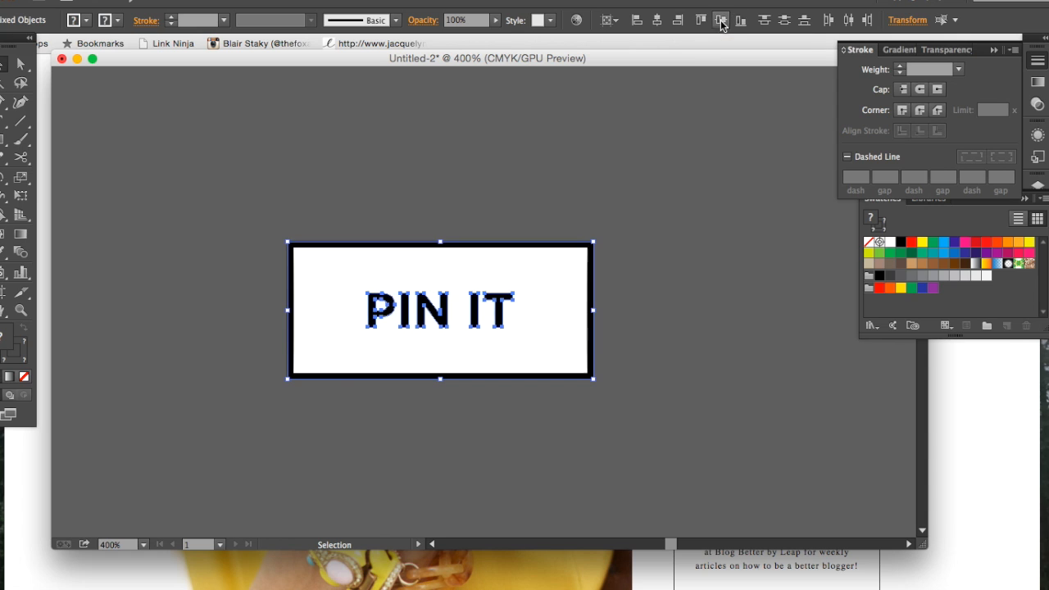
# Save the document to the Desktop as pin-it-button.ai with the default Illustrator options
pyautogui.press('super+s')
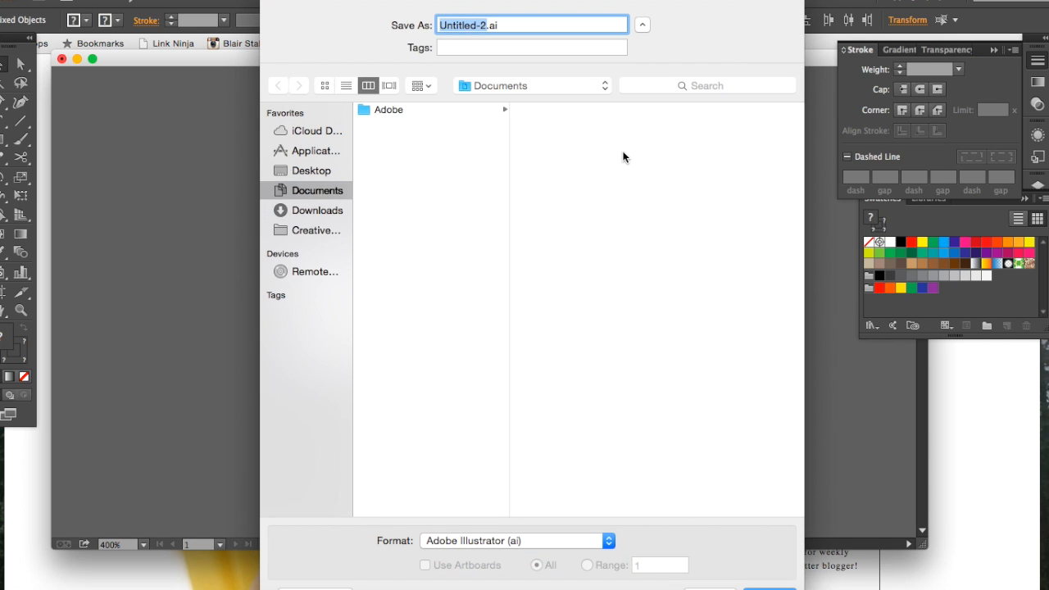
pyautogui.write('pin-it-b')
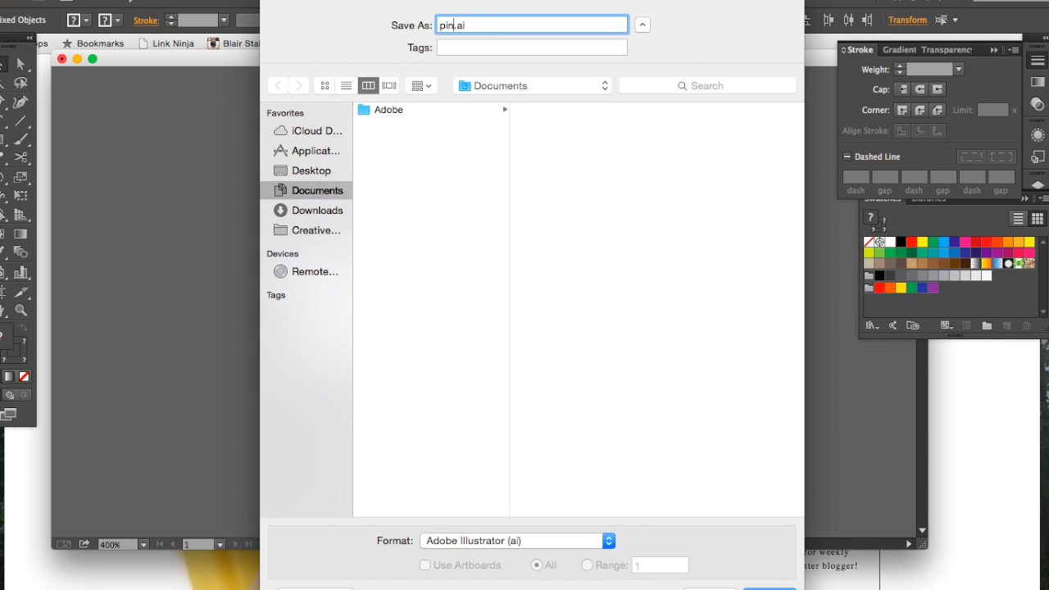
pyautogui.write('utton')
pyautogui.click(299, 170)
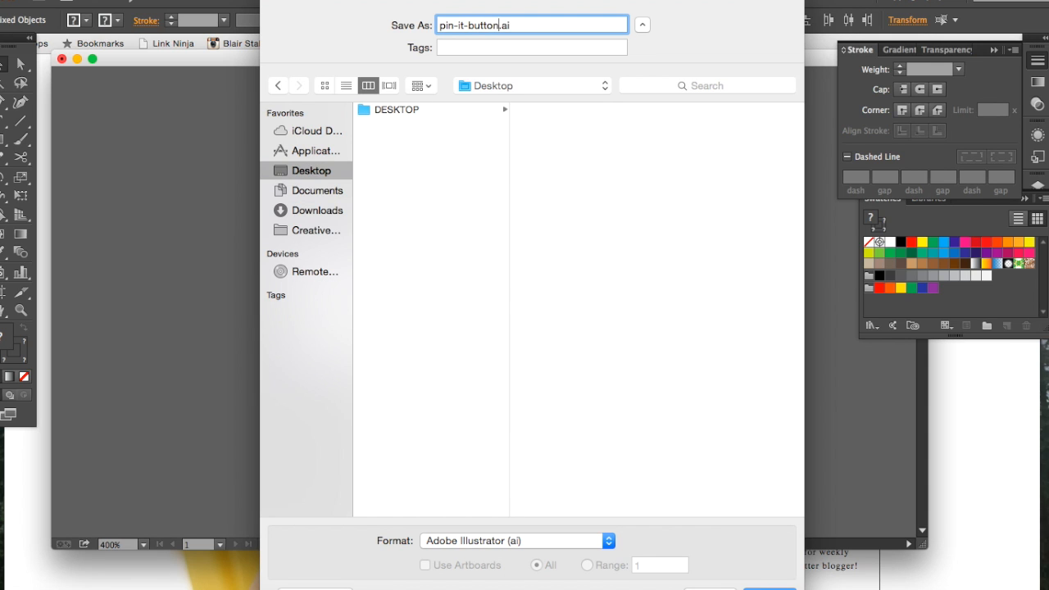
pyautogui.press('Return')
pyautogui.press('Return')
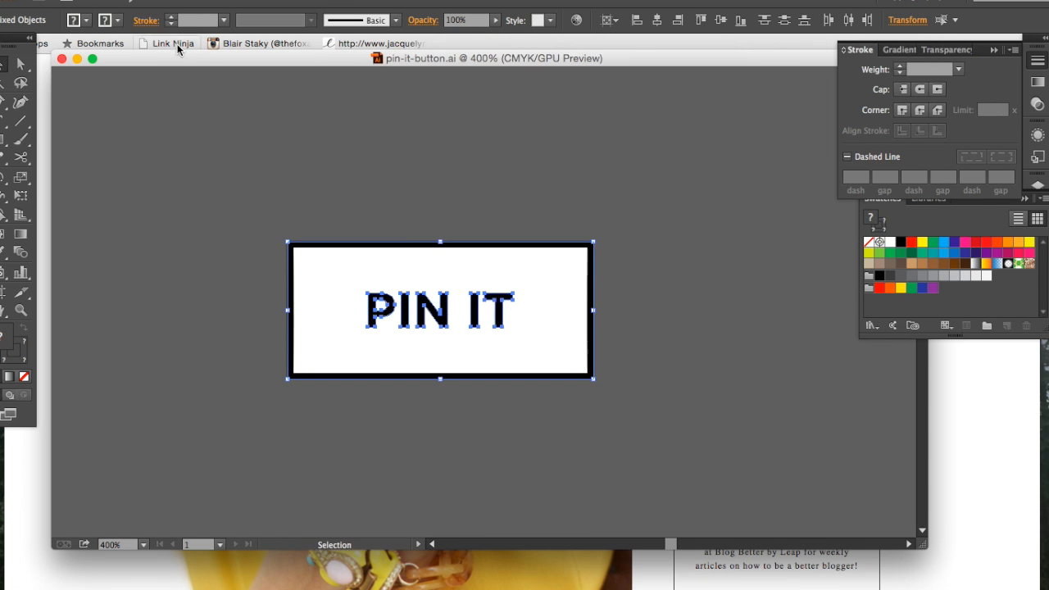
# Export the button for web to the Desktop as a transparent PNG-24 named pin-it-button, and save the document
pyautogui.click(146, 4)
pyautogui.click(180, 146)
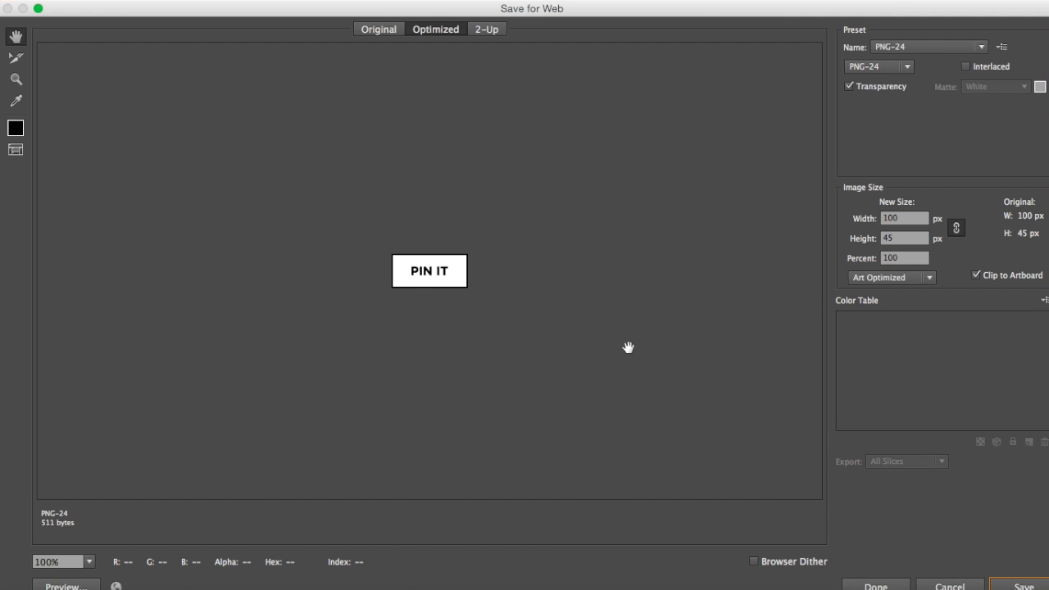
pyautogui.click(1023, 583)
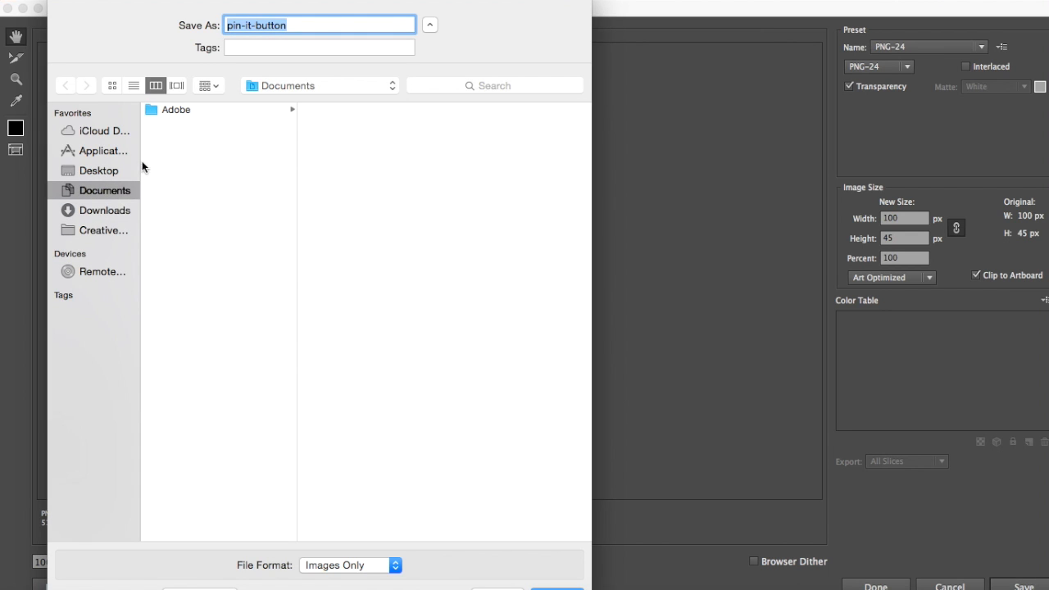
pyautogui.click(98, 170)
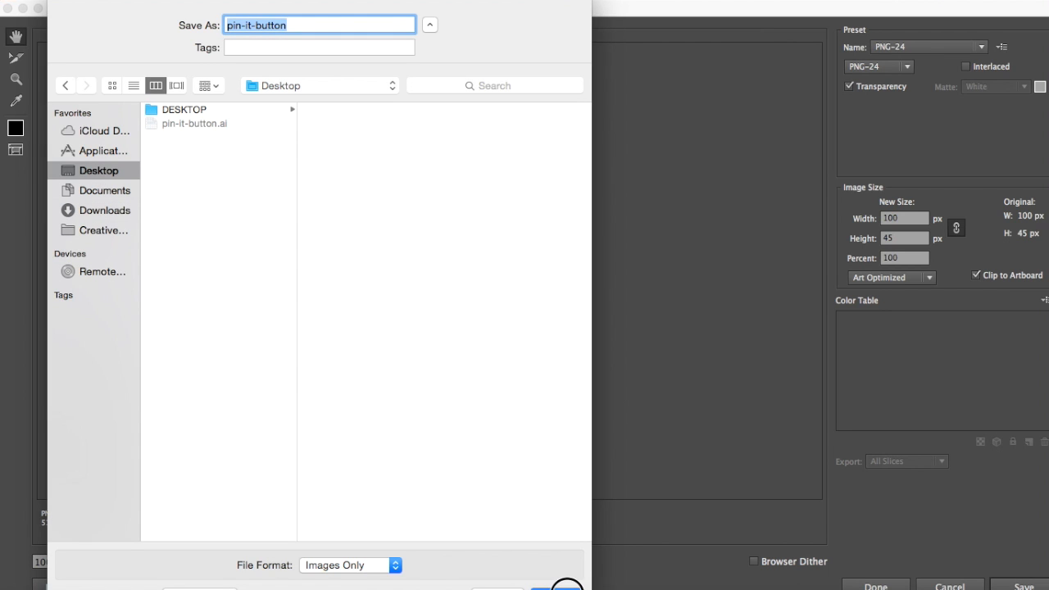
pyautogui.click(558, 586)
pyautogui.press('super+s')
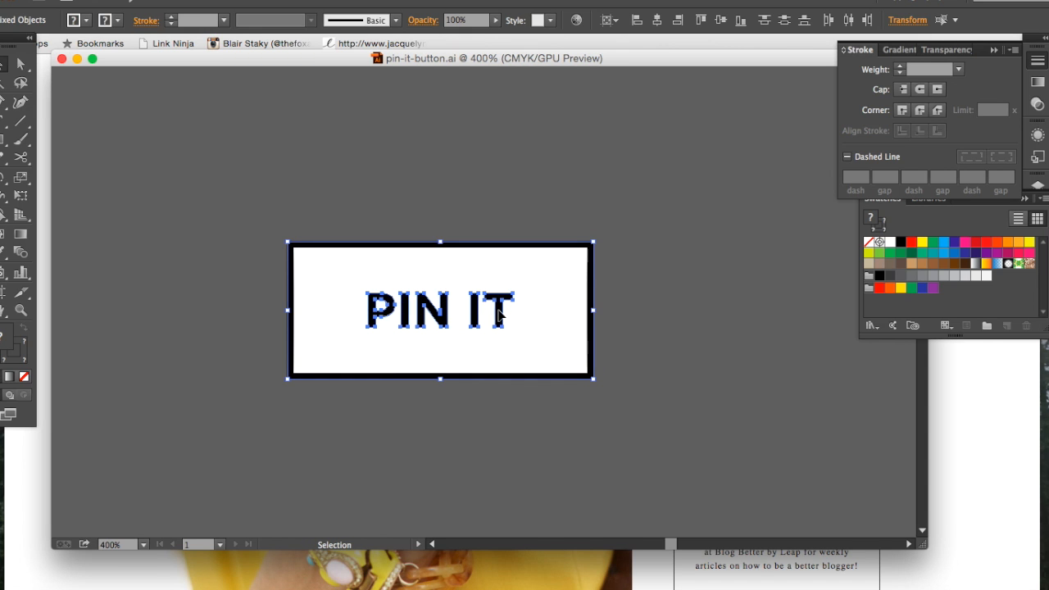
# Minimize the artwork window and switch to the browser window with the WordPress Plugins page
pyautogui.click(77, 59)
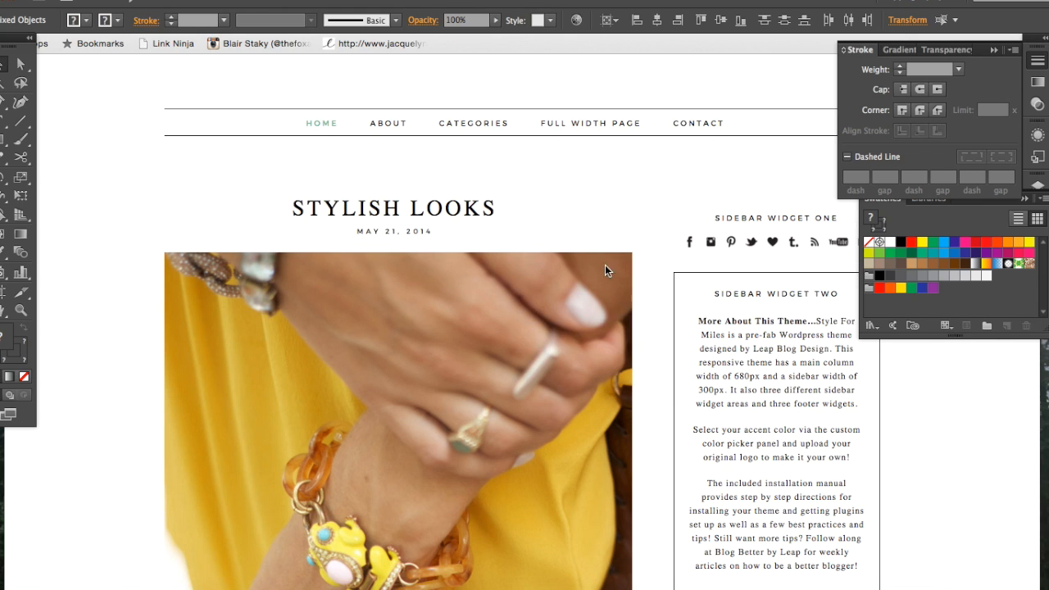
pyautogui.click(605, 182)
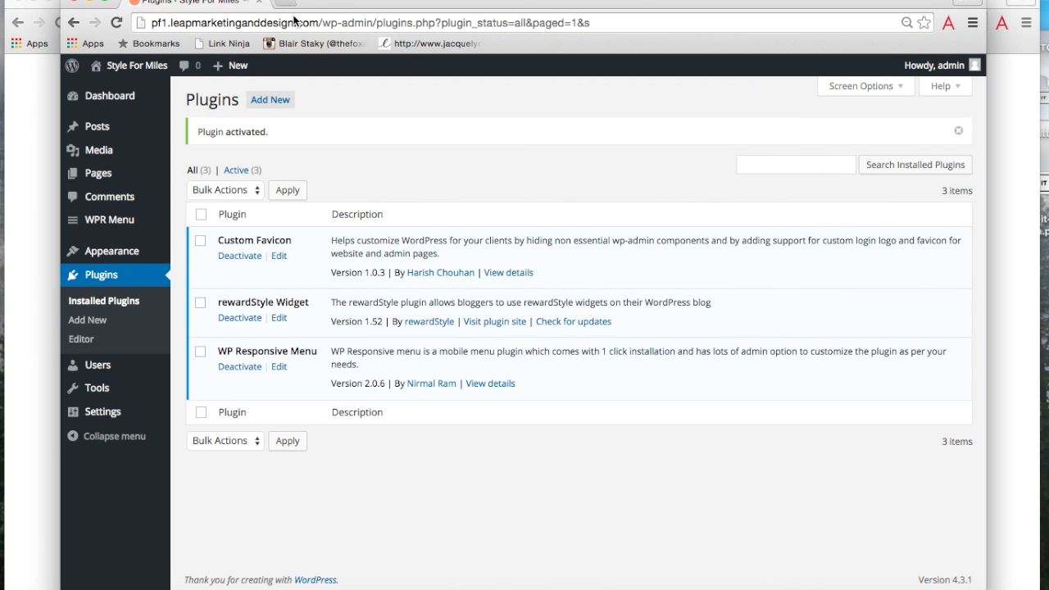
# Search the plugins available to add for "jquery pinterest button for images"
pyautogui.moveTo(333, 7); pyautogui.dragTo(285, 9)
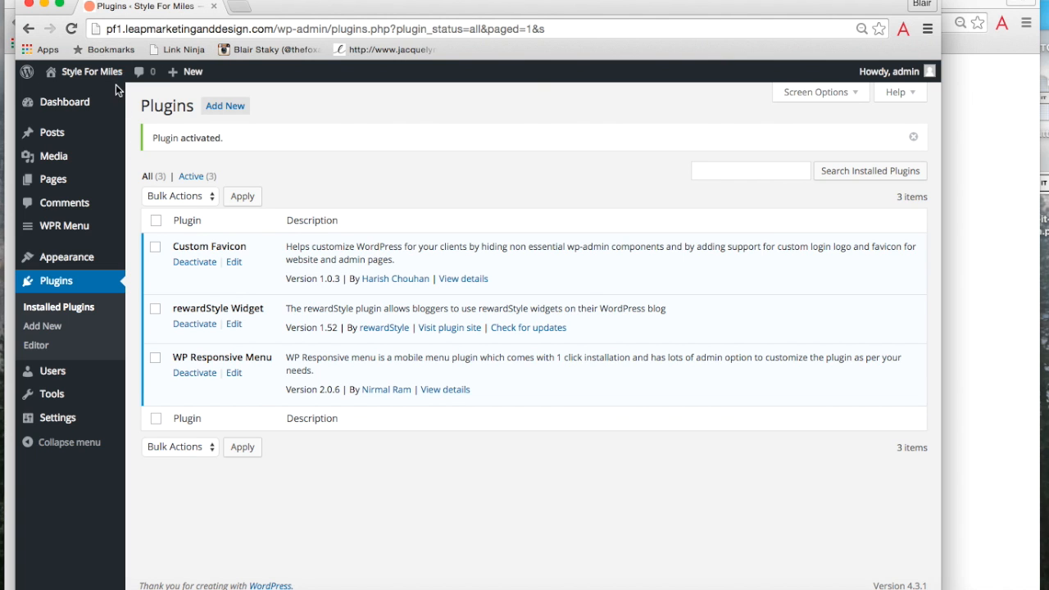
pyautogui.moveTo(345, 16); pyautogui.dragTo(351, 6)
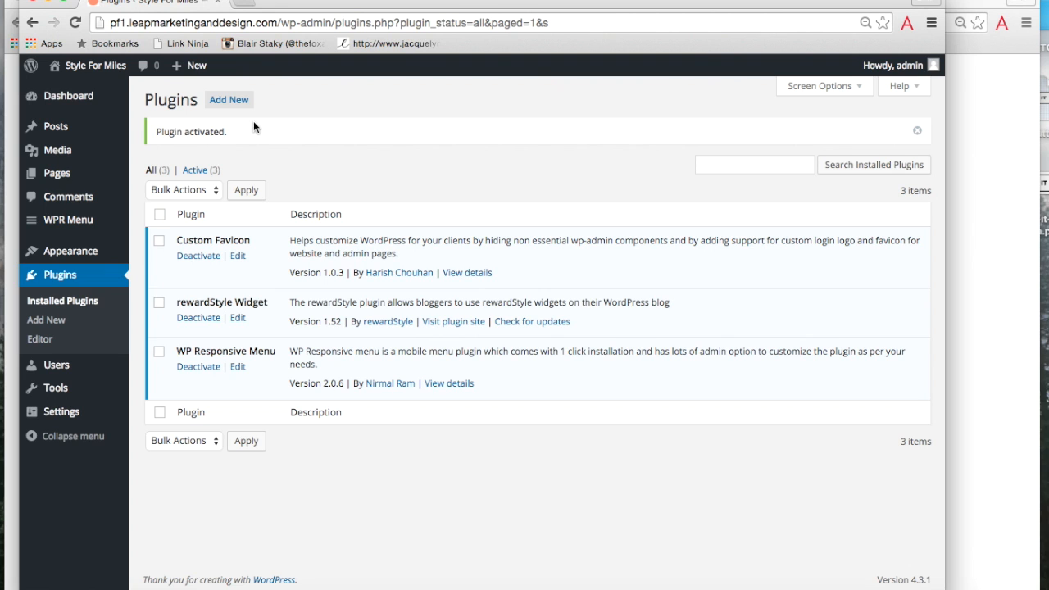
pyautogui.click(236, 102)
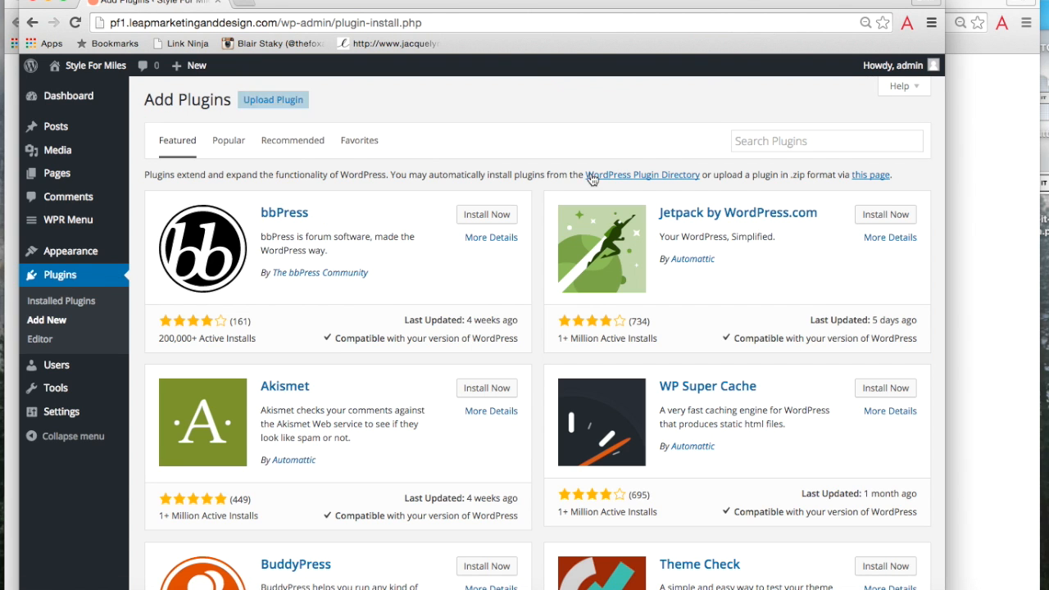
pyautogui.click(777, 141)
pyautogui.write('jque')
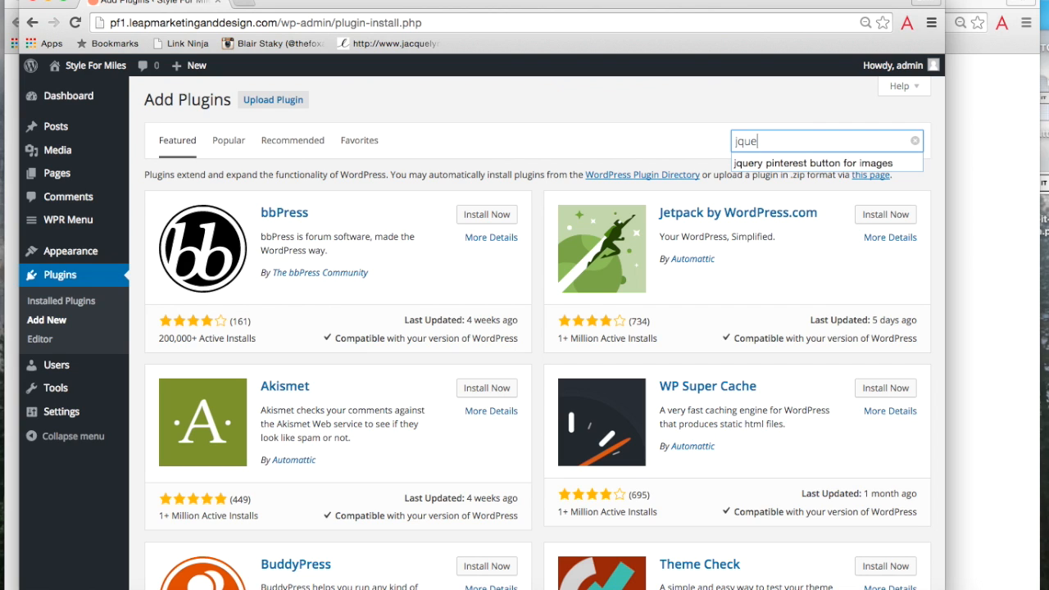
pyautogui.write('ry')
pyautogui.press('Down')
pyautogui.press('Return')
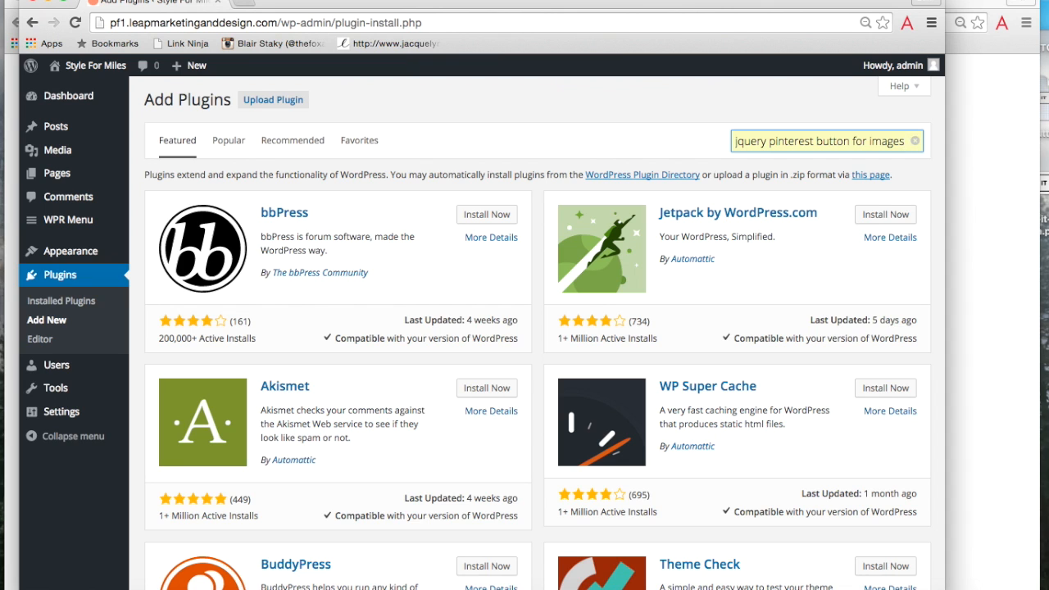
pyautogui.press('Return')
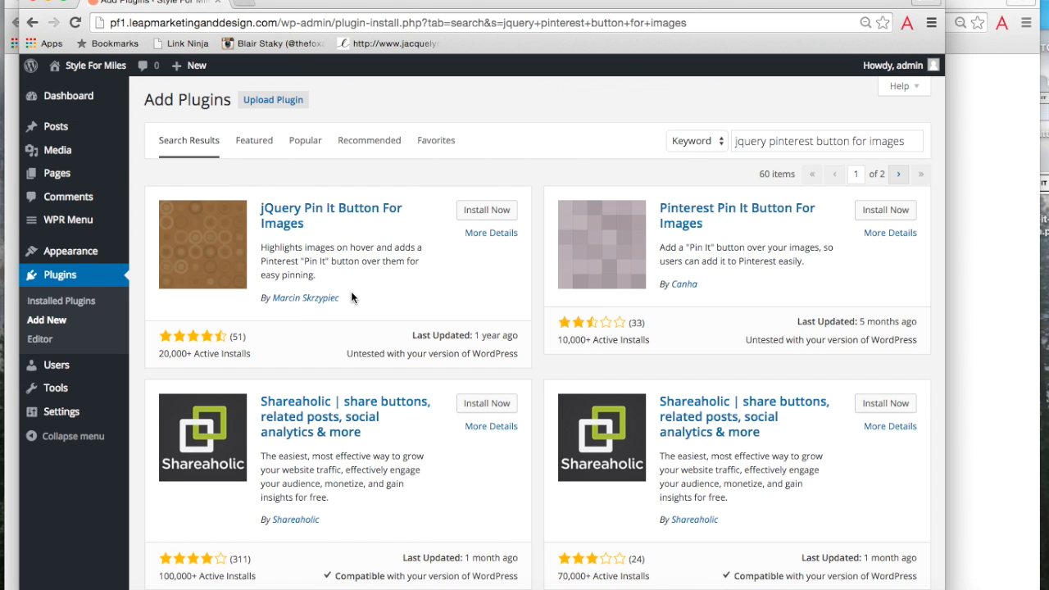
# Install and activate the jQuery Pin It Button For Images plugin and open its settings page
pyautogui.click(481, 215)
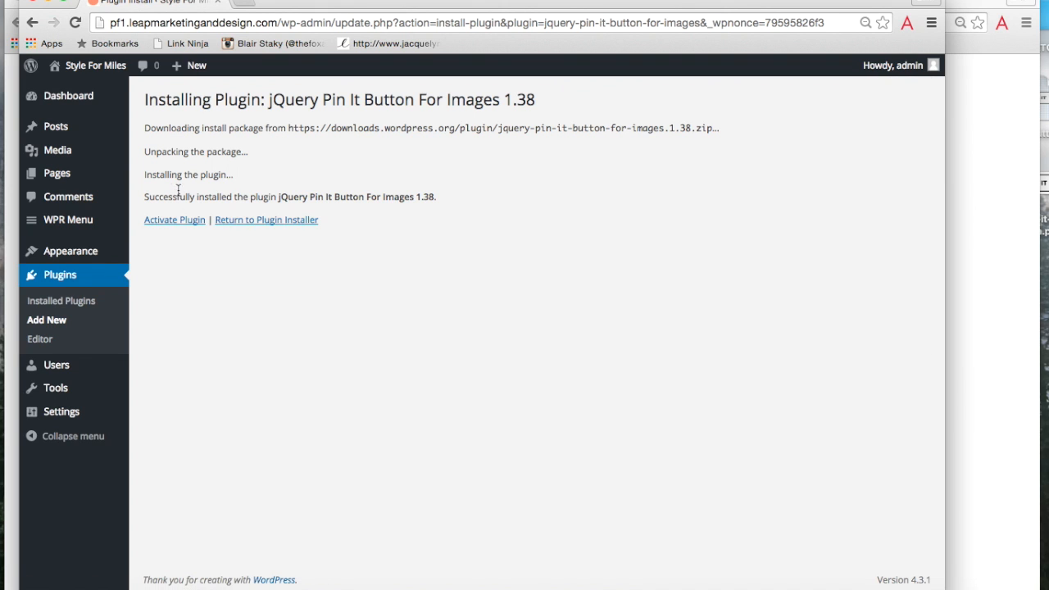
pyautogui.click(182, 223)
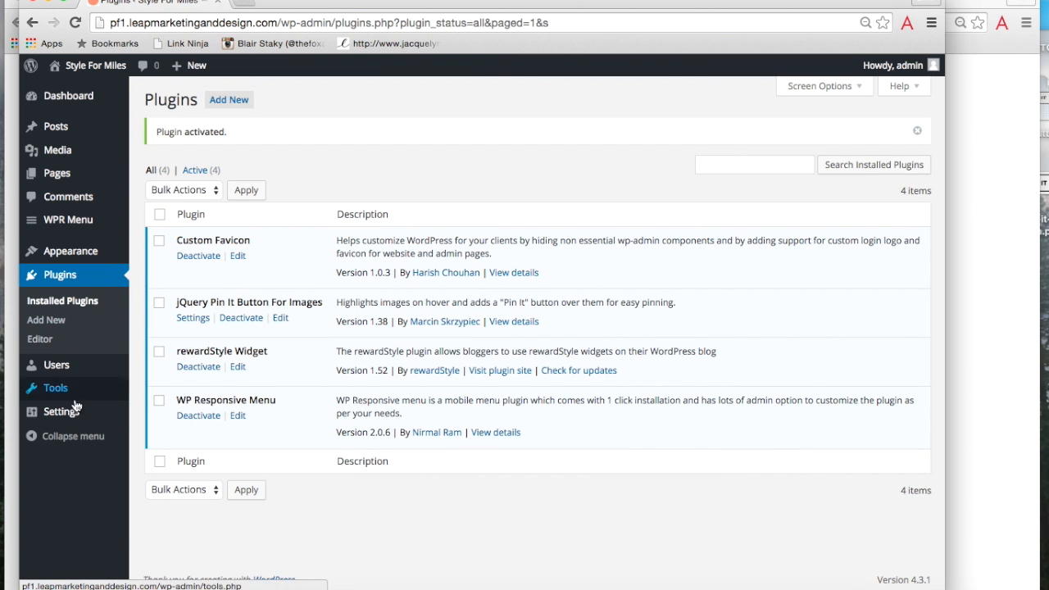
pyautogui.moveTo(76, 412)
pyautogui.click(164, 520)
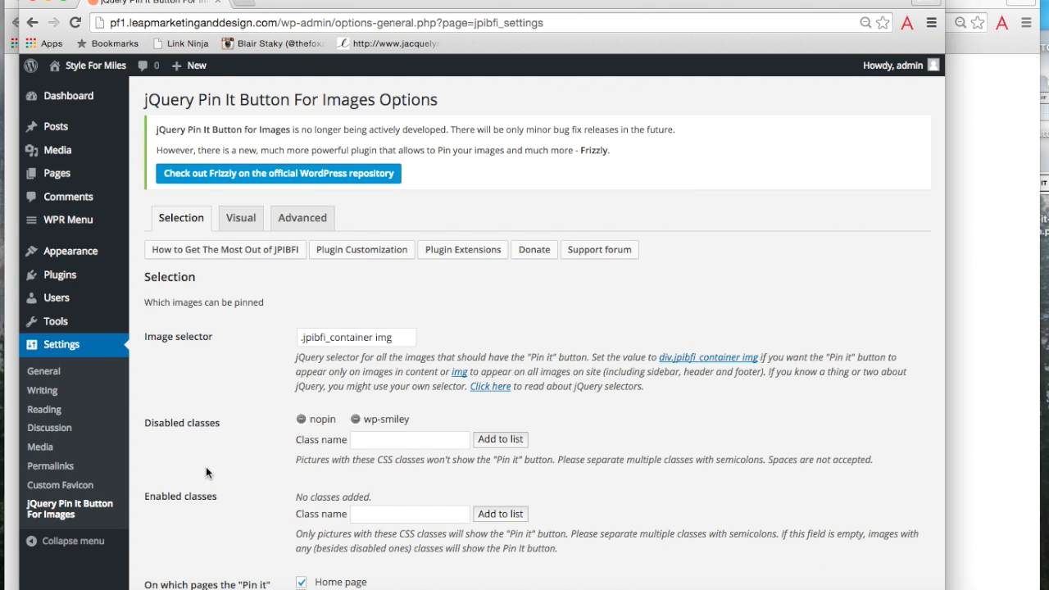
# Review the plugin's Selection options and save them with their default values
pyautogui.scroll(-5, 205, 468)
pyautogui.scroll(2, 206, 467)
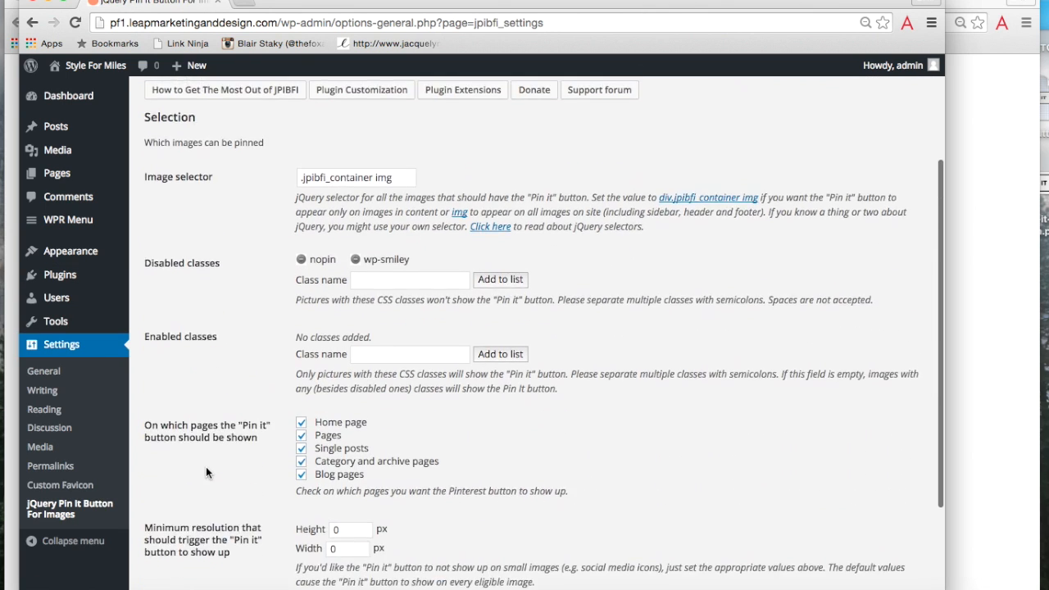
pyautogui.scroll(3, 206, 466)
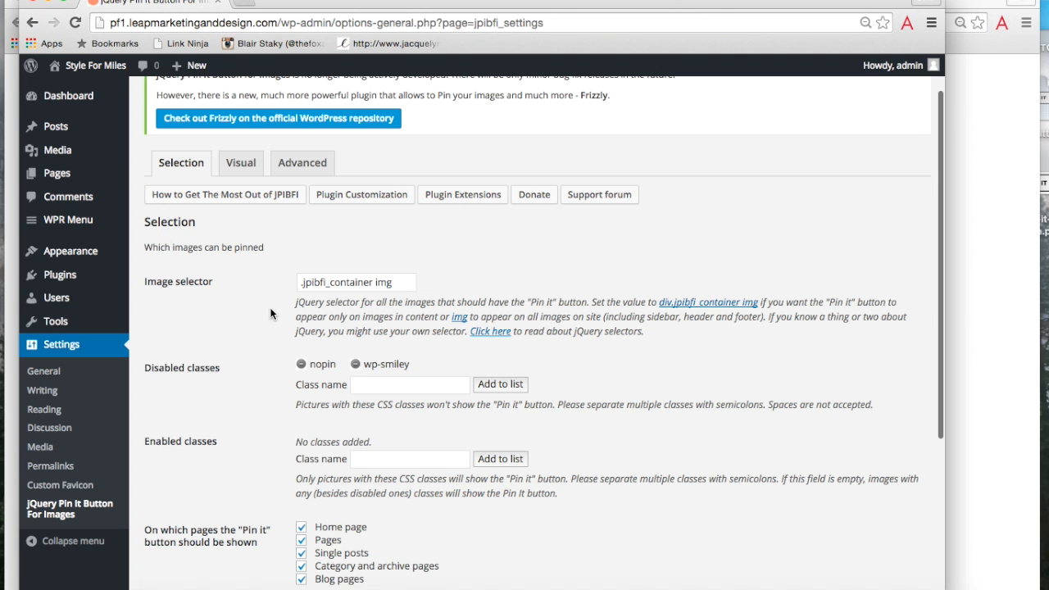
pyautogui.scroll(-2, 270, 314)
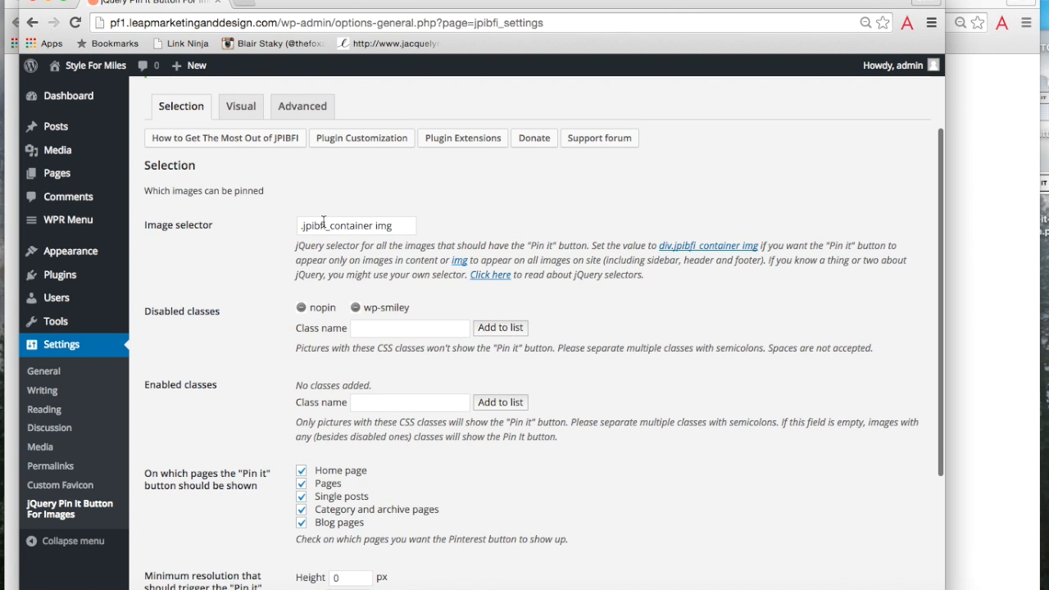
pyautogui.scroll(-3, 264, 237)
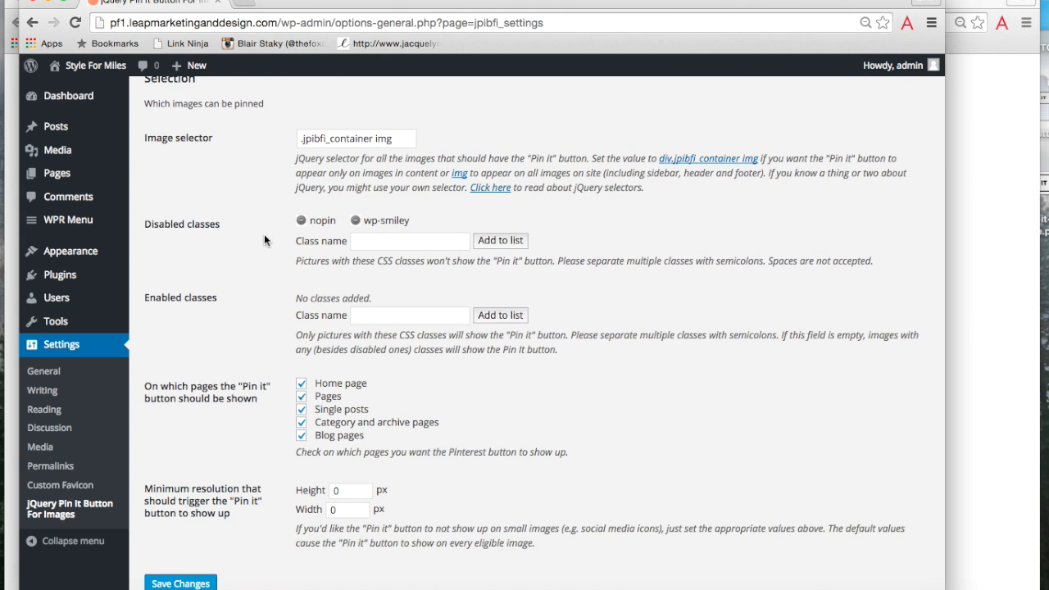
pyautogui.scroll(-2, 264, 241)
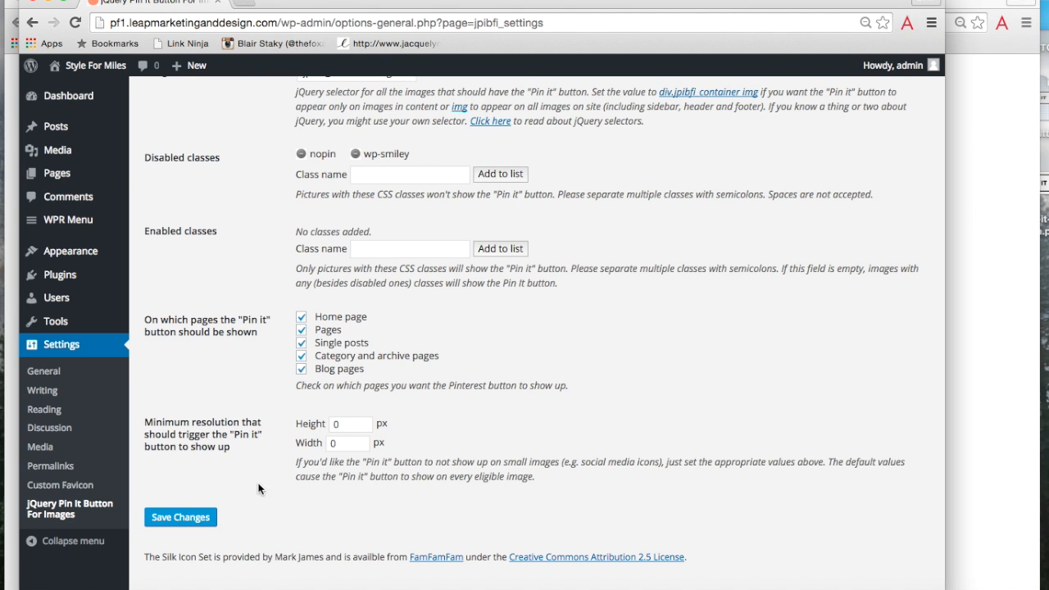
pyautogui.click(190, 516)
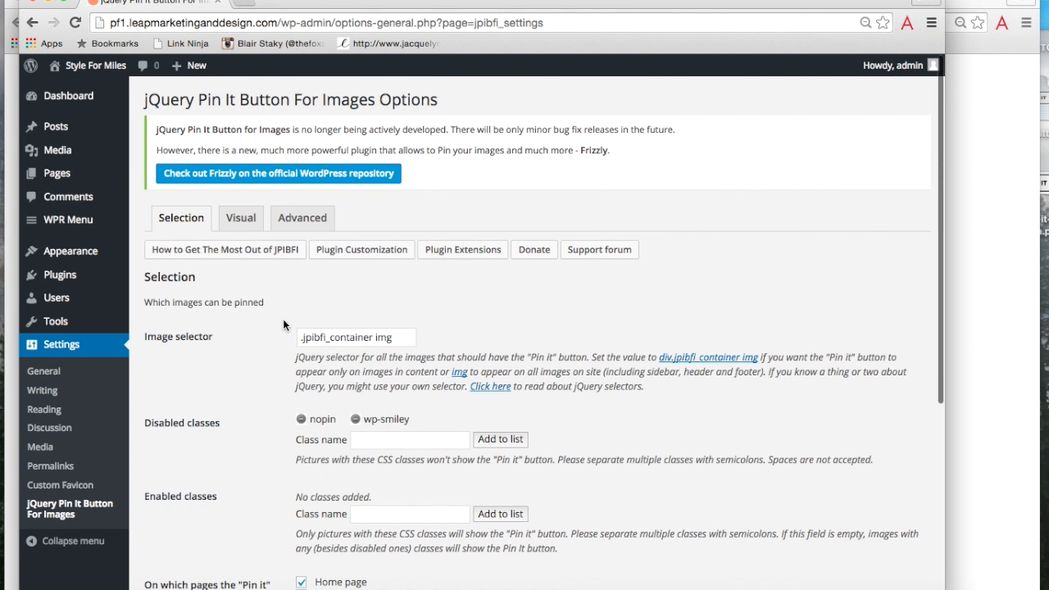
# Enable the use of a custom Pin It image in the Visual options and open the media library to supply it
pyautogui.click(240, 221)
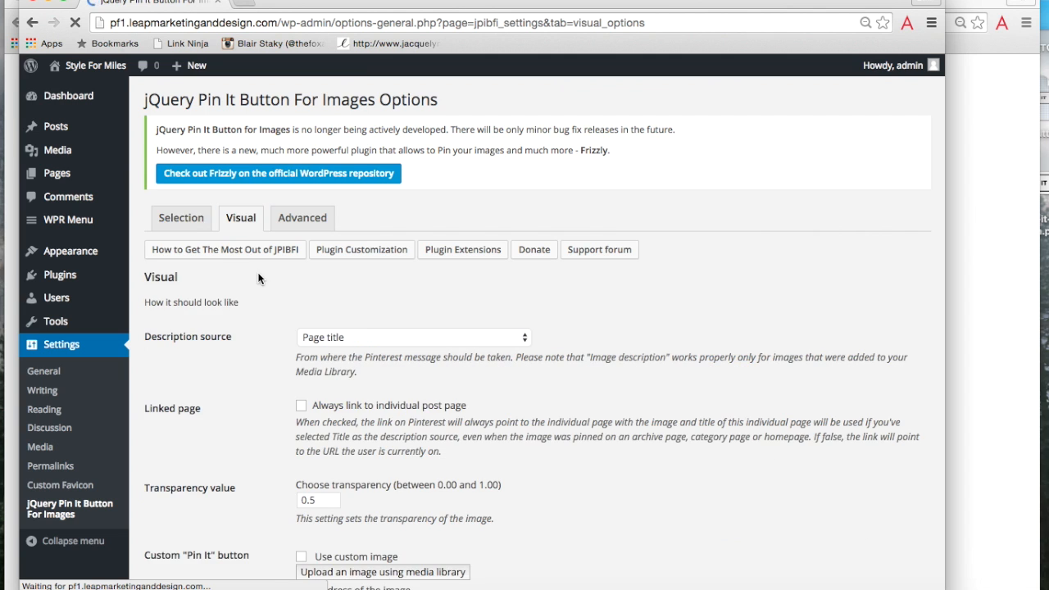
pyautogui.scroll(-3, 259, 278)
pyautogui.scroll(-3, 258, 278)
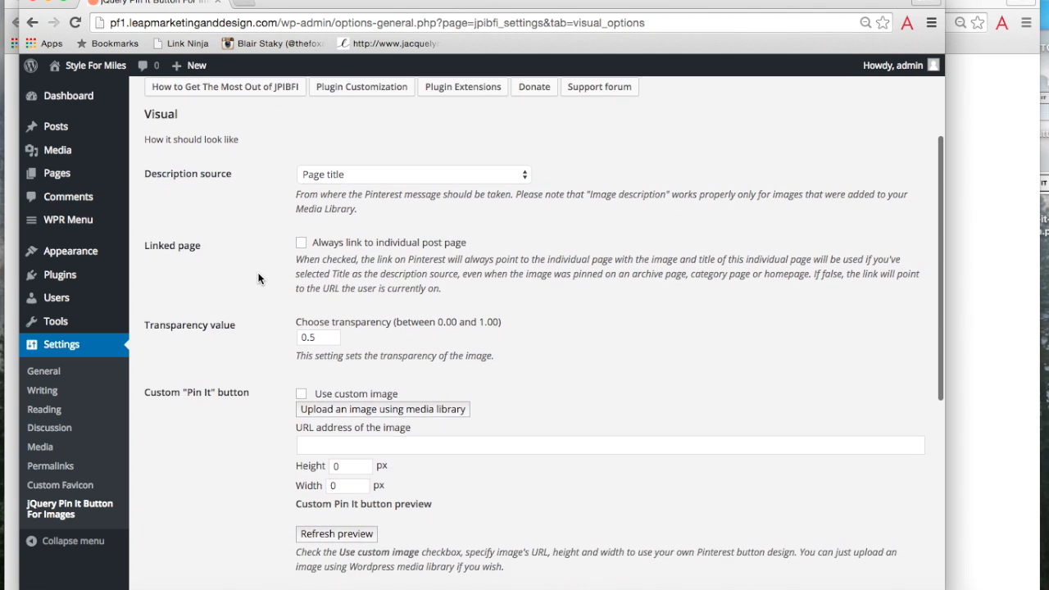
pyautogui.click(302, 343)
pyautogui.click(391, 361)
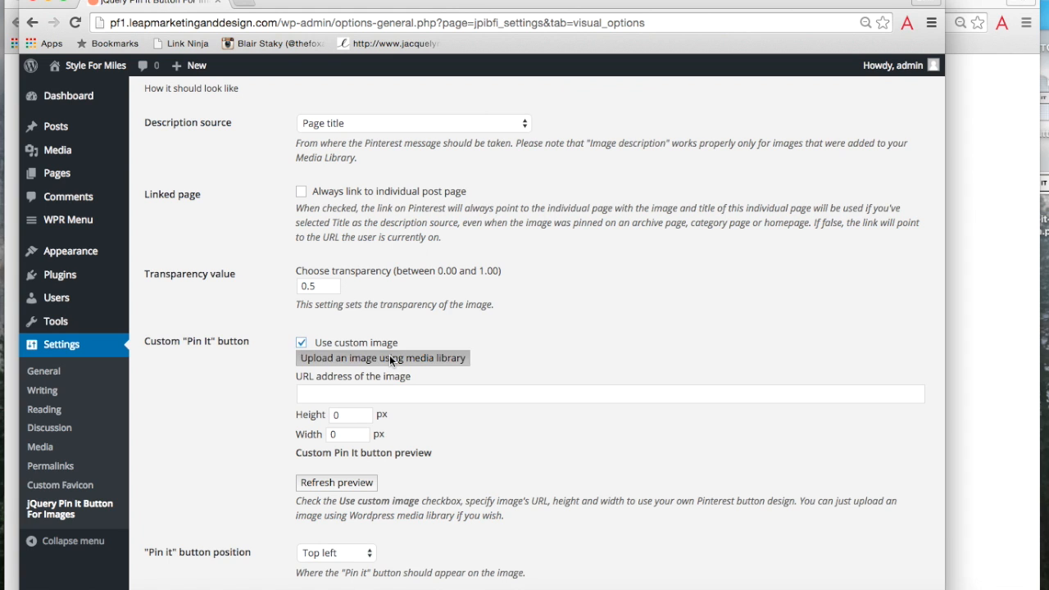
# Upload pin-it-button.png from the Desktop to the media library and use it as the Pin It button
pyautogui.click(26, 589)
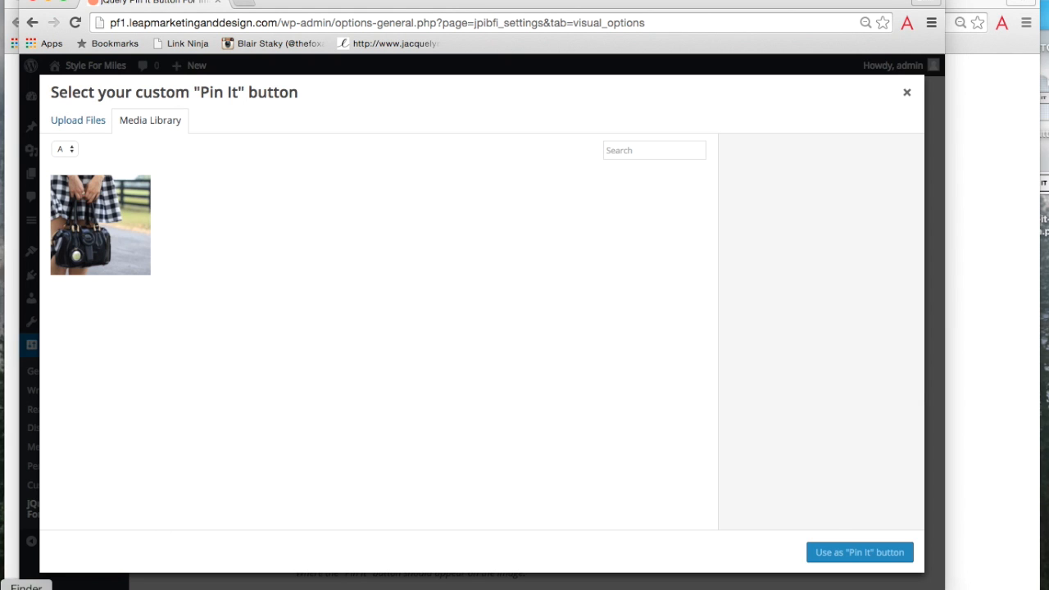
pyautogui.click(147, 132)
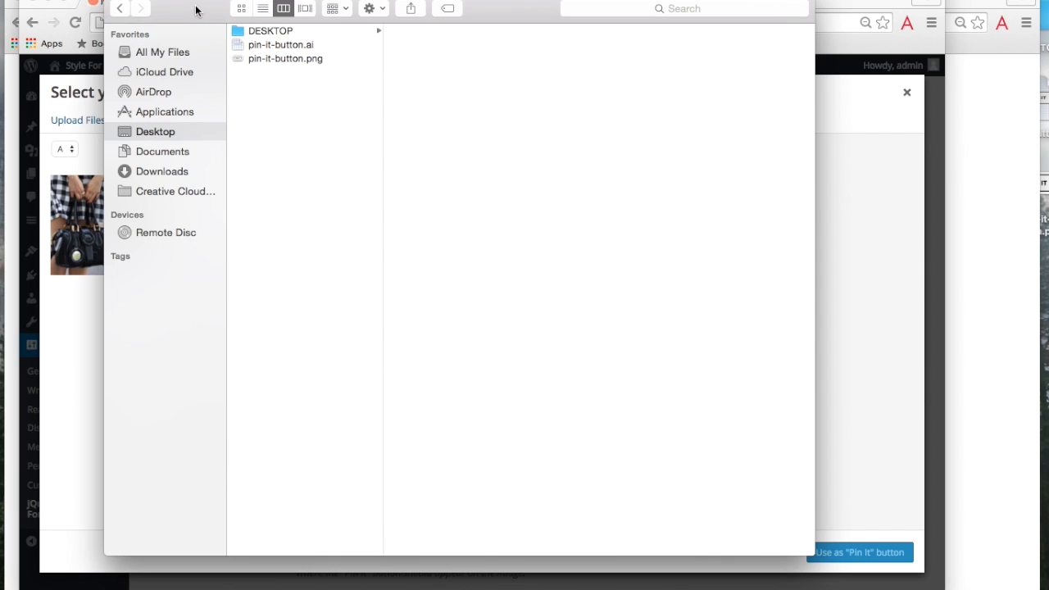
pyautogui.moveTo(195, 10); pyautogui.dragTo(409, 23)
pyautogui.moveTo(517, 73); pyautogui.dragTo(190, 218)
pyautogui.click(328, 5)
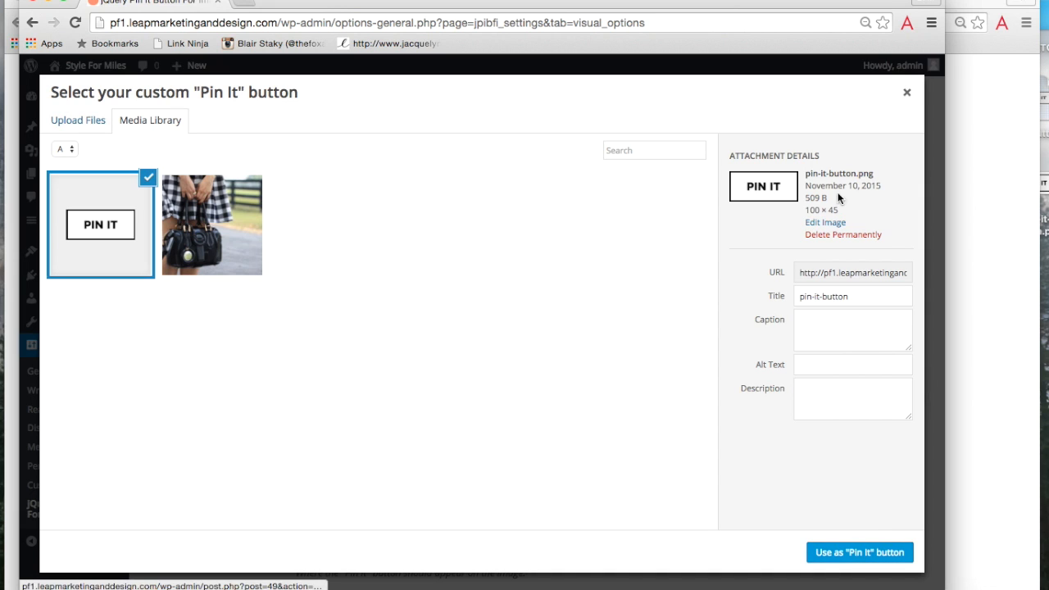
pyautogui.click(874, 554)
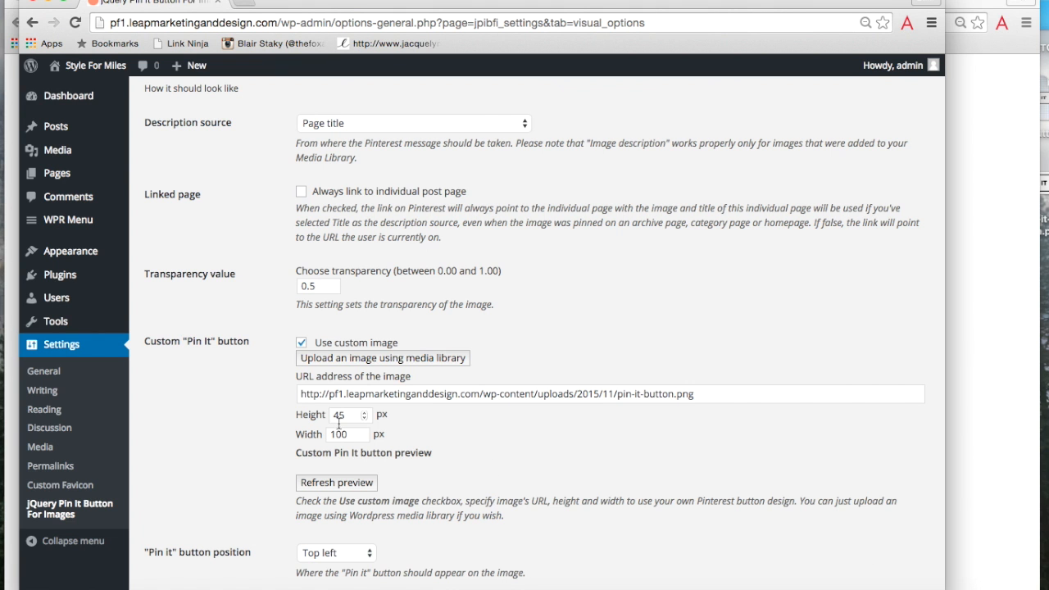
# Review the available Pin It button positions and choose Top left
pyautogui.scroll(-3, 260, 403)
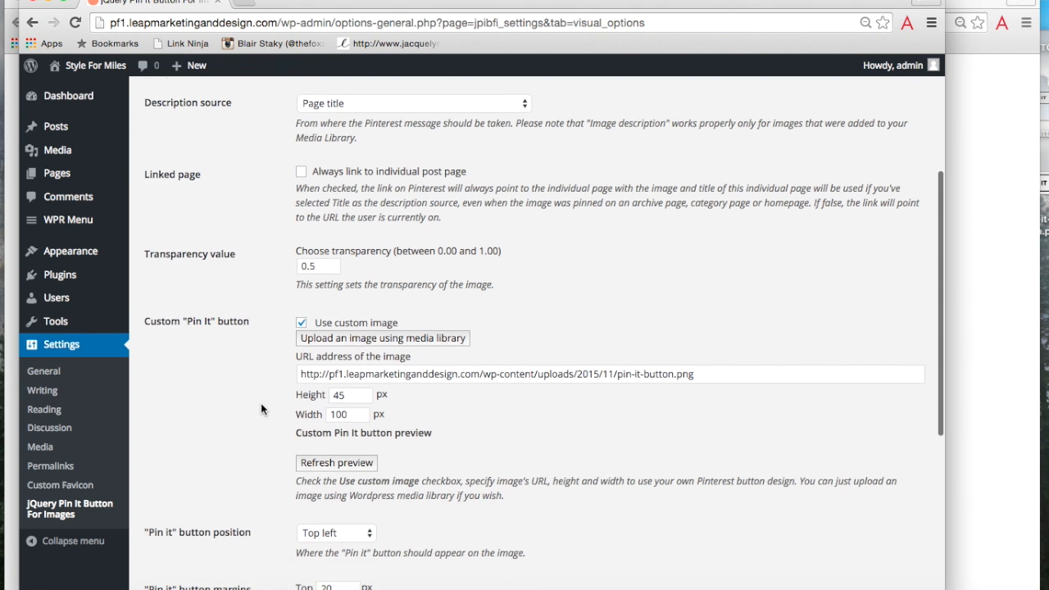
pyautogui.scroll(-2, 260, 403)
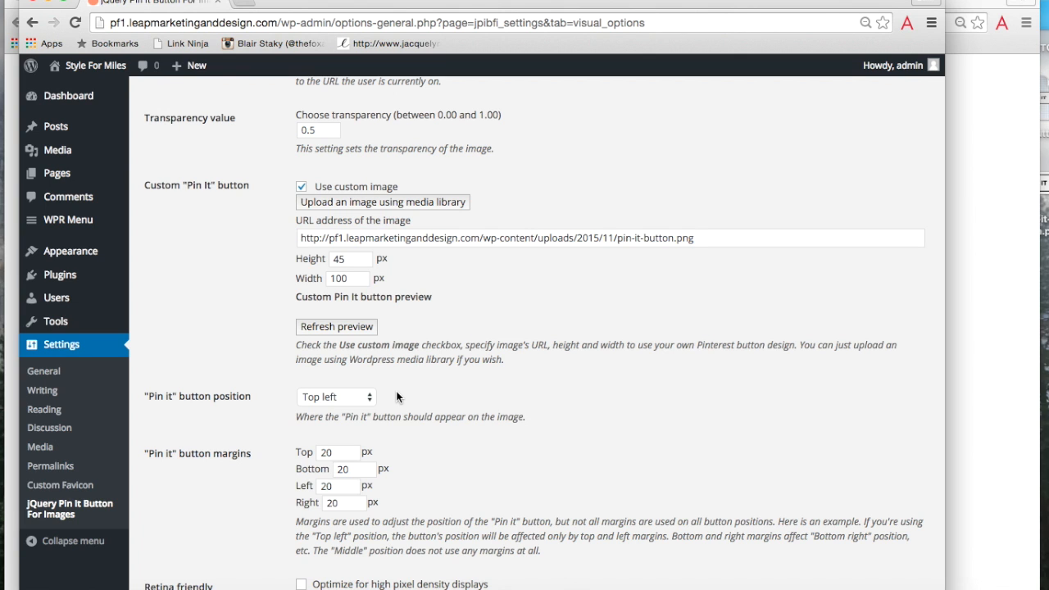
pyautogui.scroll(-2, 397, 397)
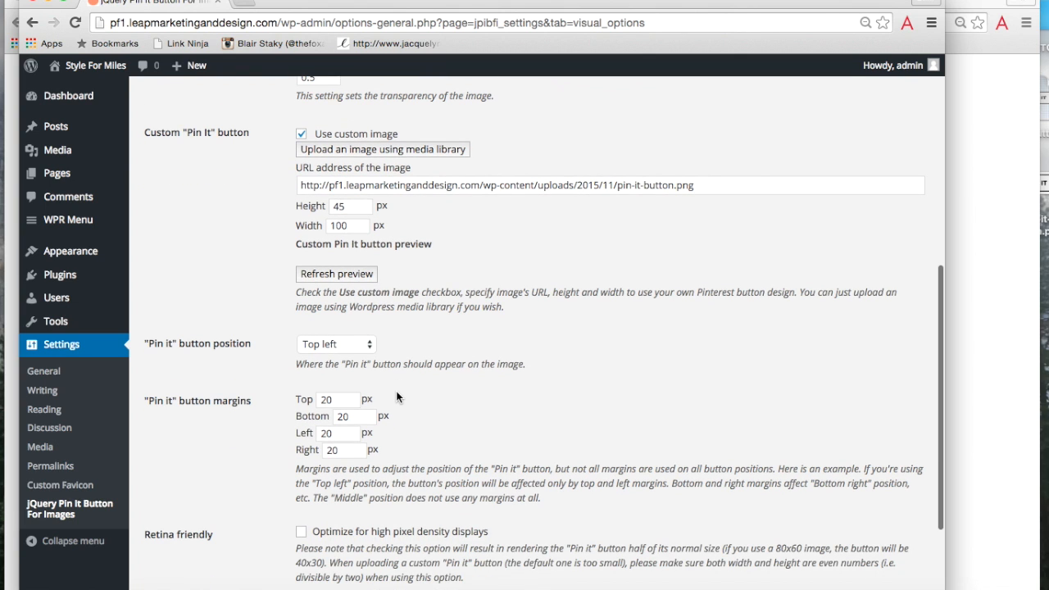
pyautogui.click(341, 345)
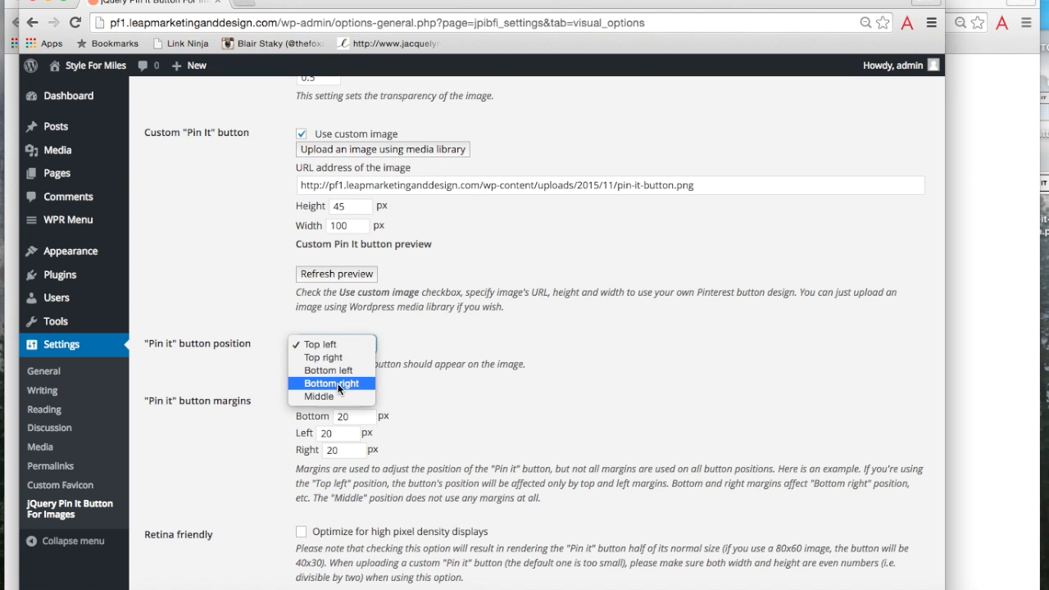
pyautogui.click(333, 344)
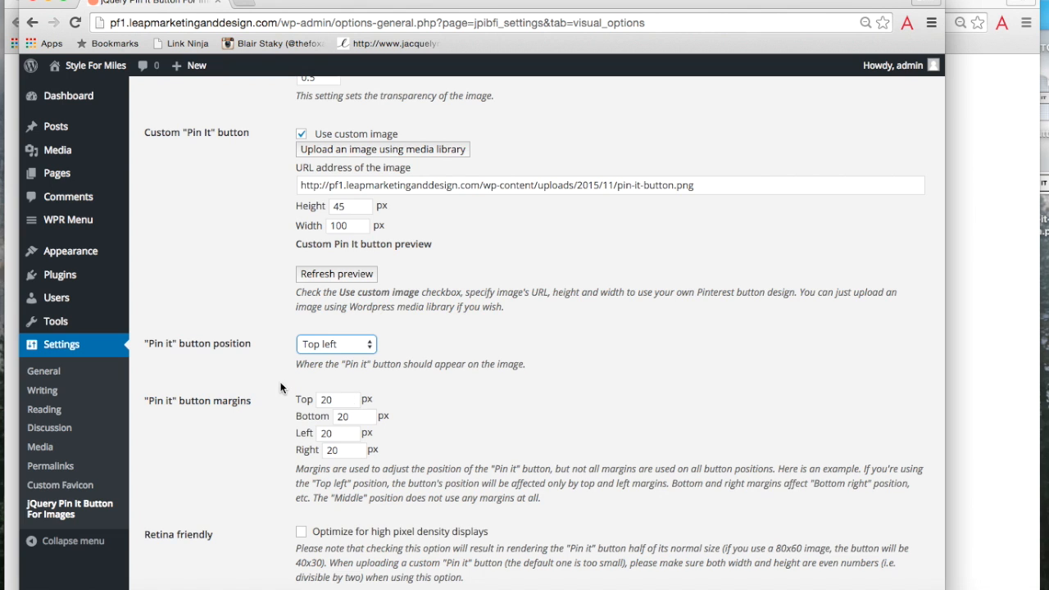
# Set the description source to Image alt attribute and make pins always link to the individual post page
pyautogui.scroll(2, 281, 387)
pyautogui.scroll(4, 281, 387)
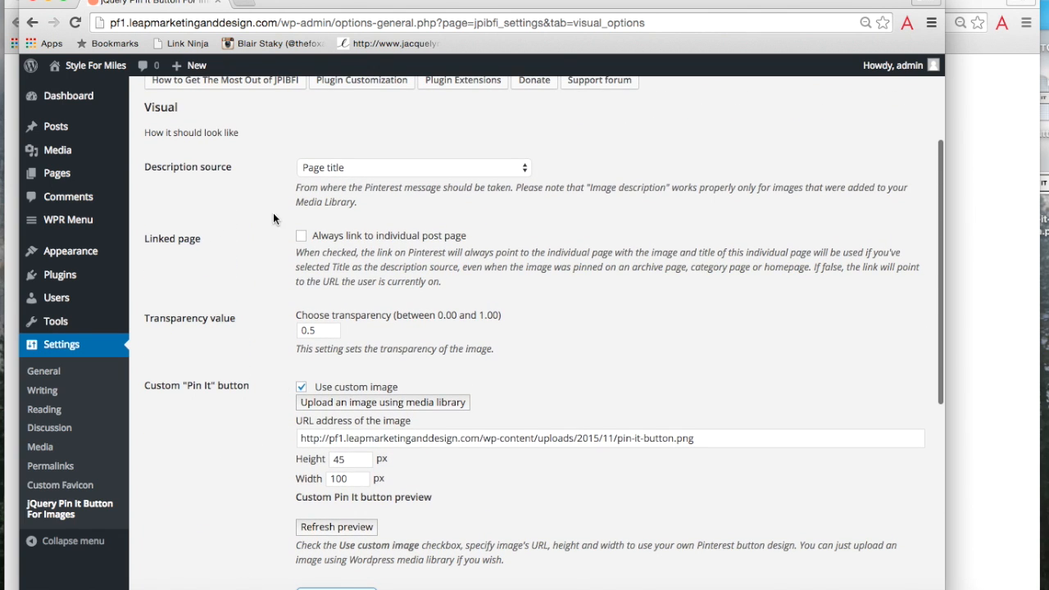
pyautogui.click(387, 171)
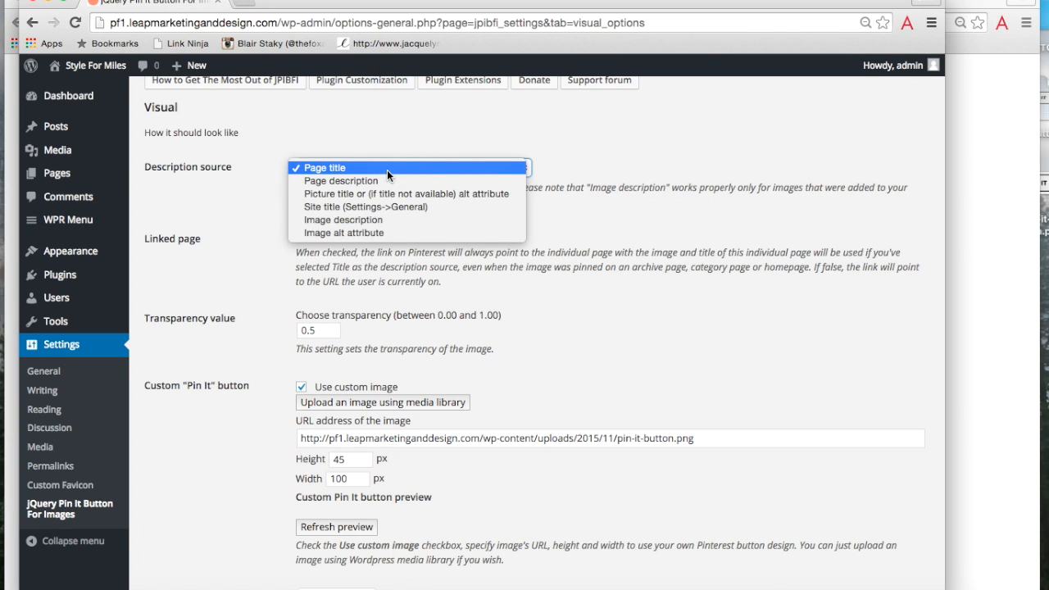
pyautogui.click(372, 230)
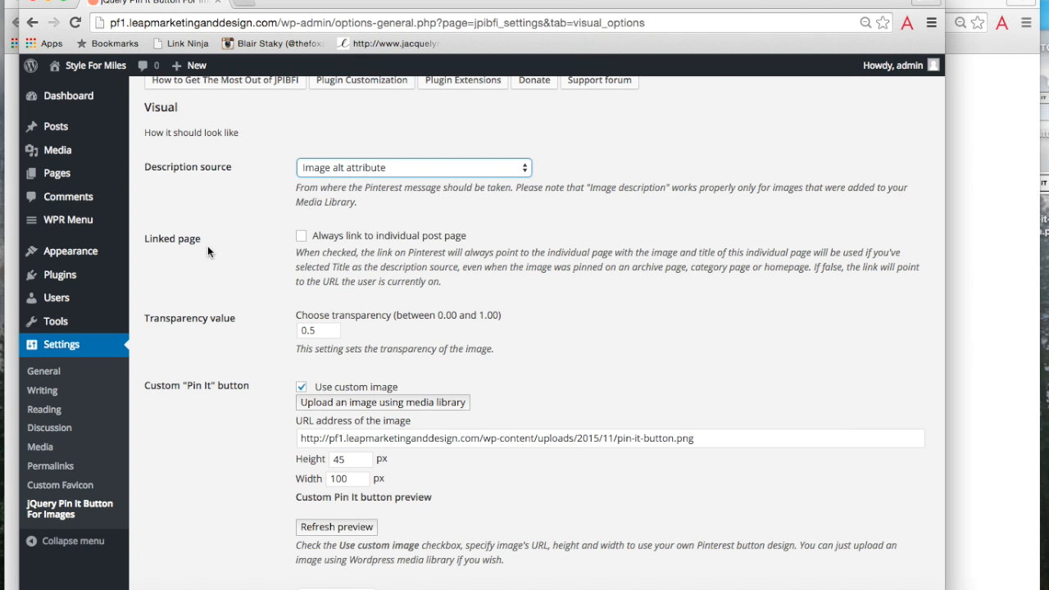
pyautogui.click(301, 237)
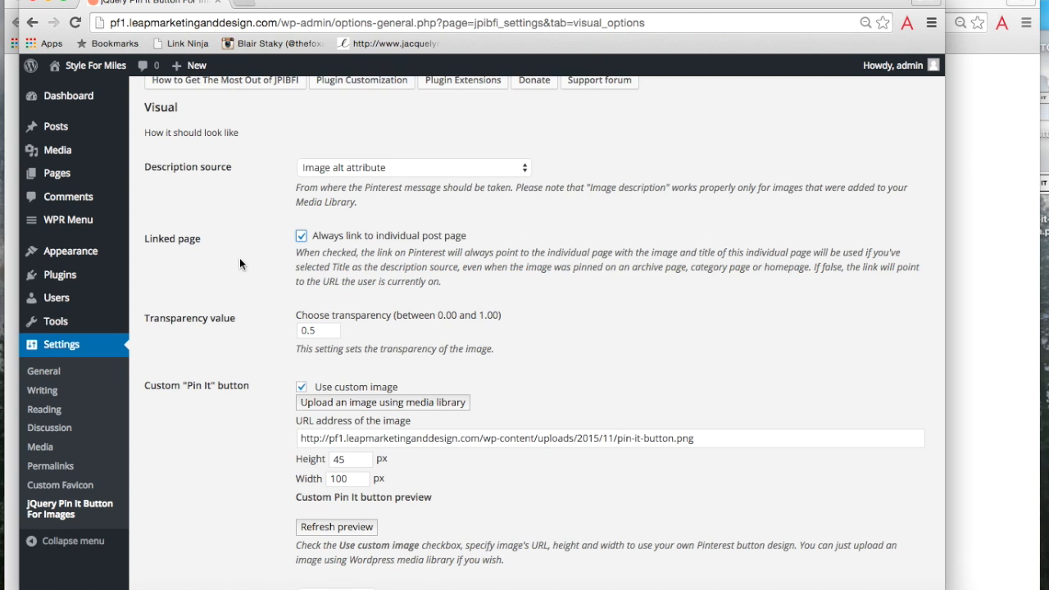
# Set the transparency value to 0.2 and save the Visual settings
pyautogui.scroll(-1, 241, 260)
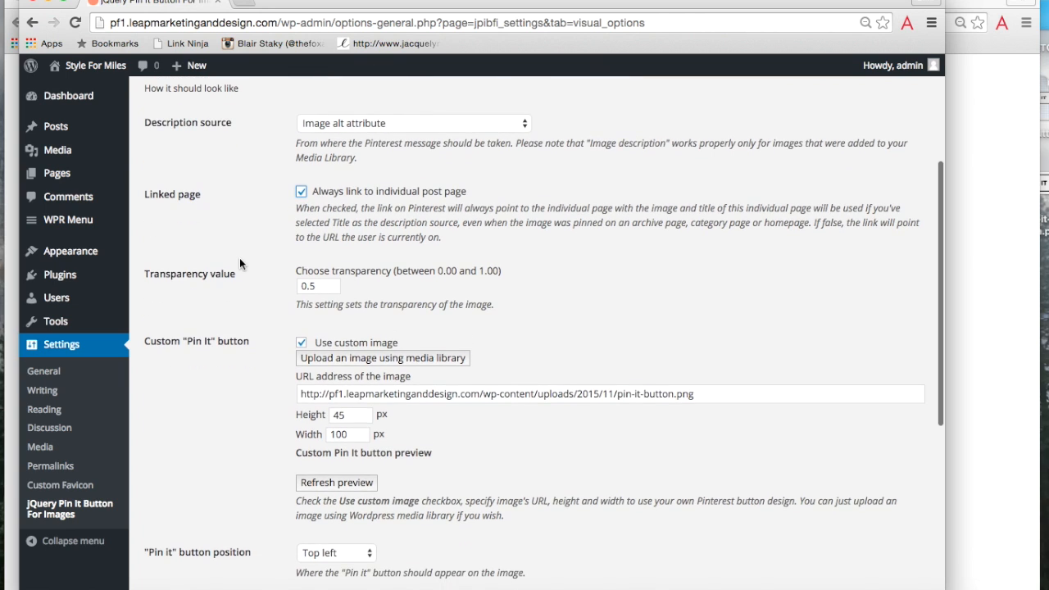
pyautogui.click(313, 285)
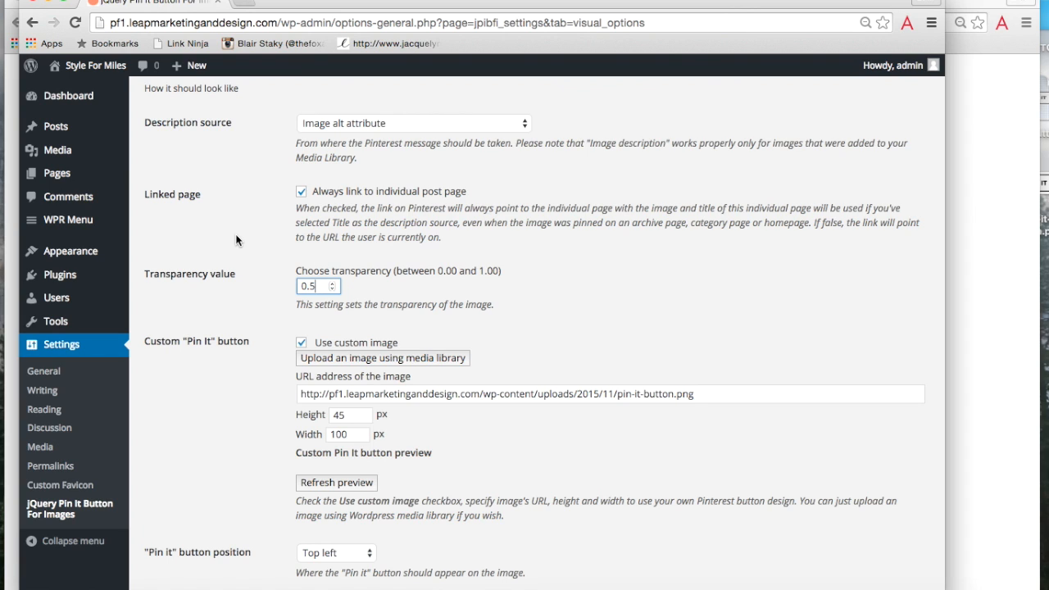
pyautogui.press('BackSpace')
pyautogui.write('2')
pyautogui.click(234, 310)
pyautogui.scroll(-3, 234, 311)
pyautogui.scroll(-5, 234, 310)
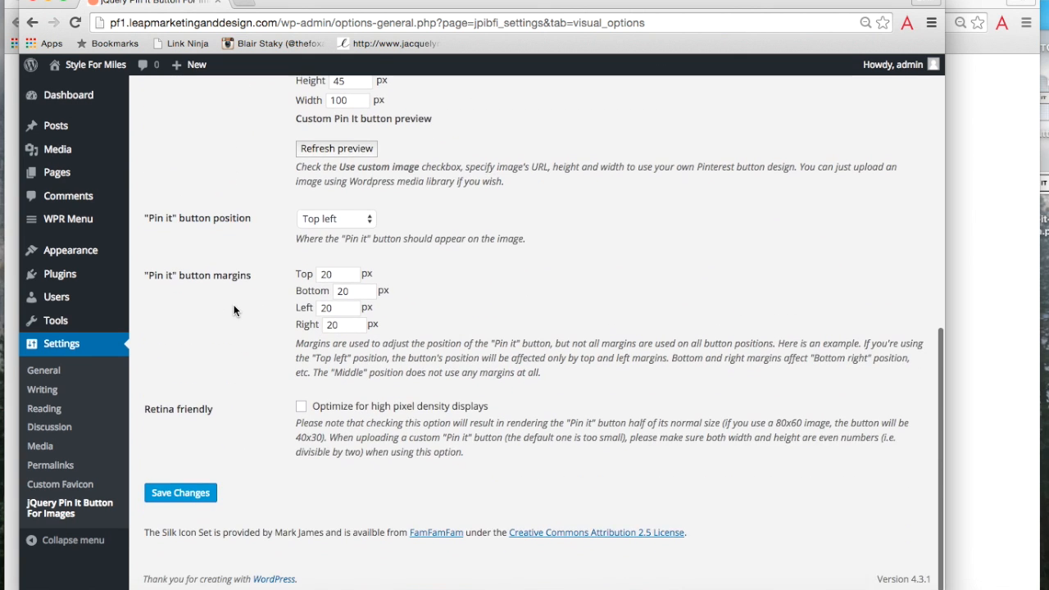
pyautogui.click(195, 497)
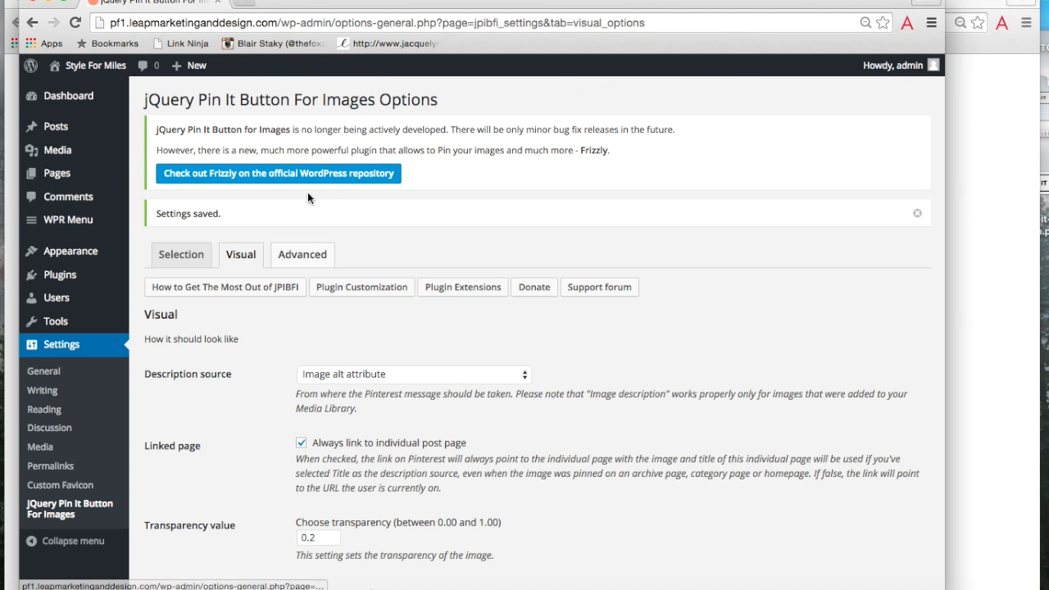
# Reload the Style For Miles home page and check the custom Pin It button on the first Stylish Looks photo
pyautogui.moveTo(292, 2); pyautogui.dragTo(356, 146)
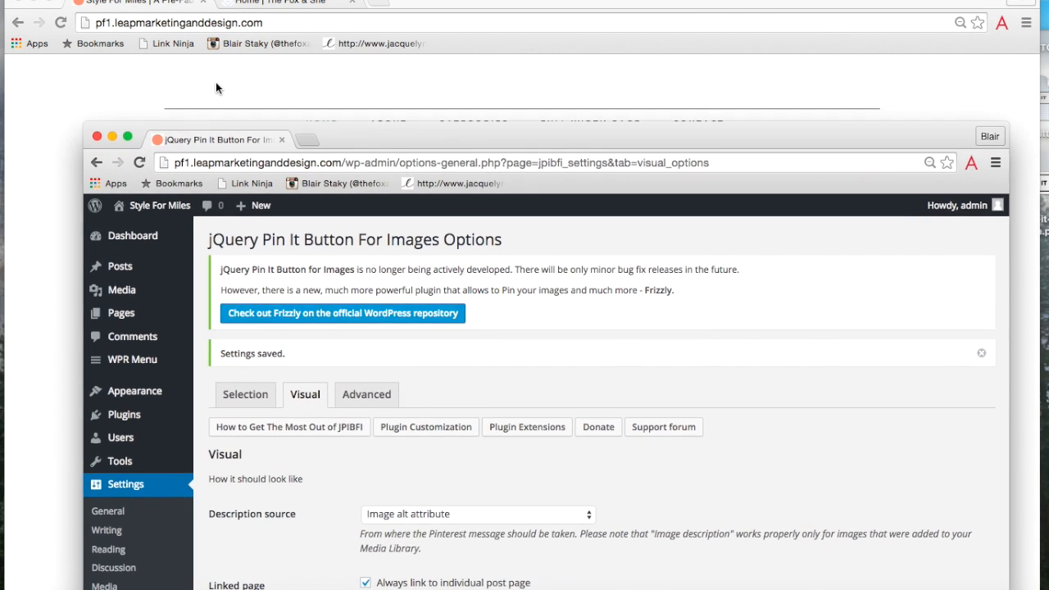
pyautogui.click(216, 84)
pyautogui.click(60, 22)
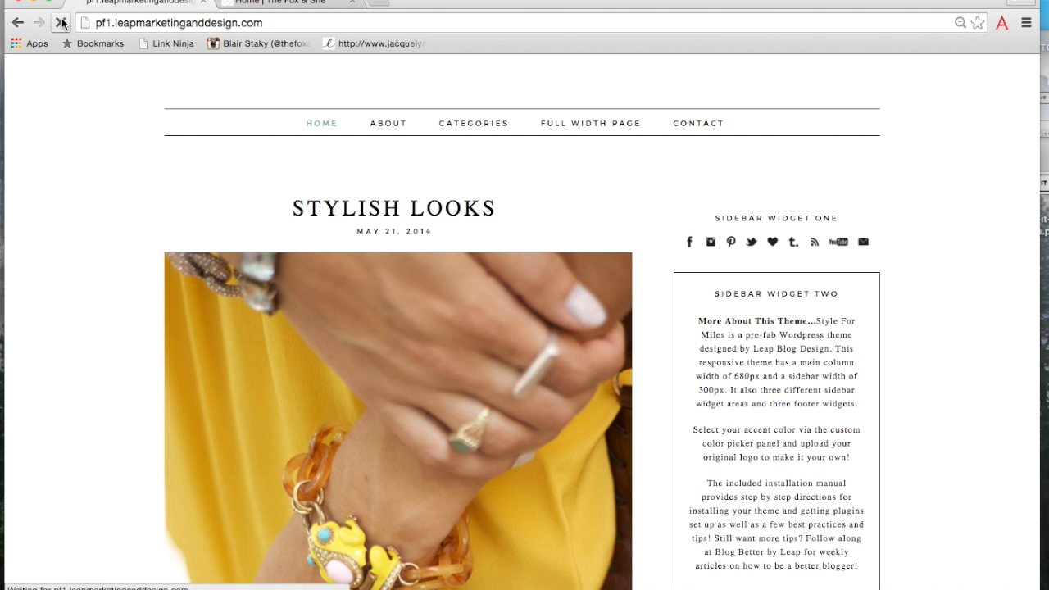
pyautogui.moveTo(205, 315)
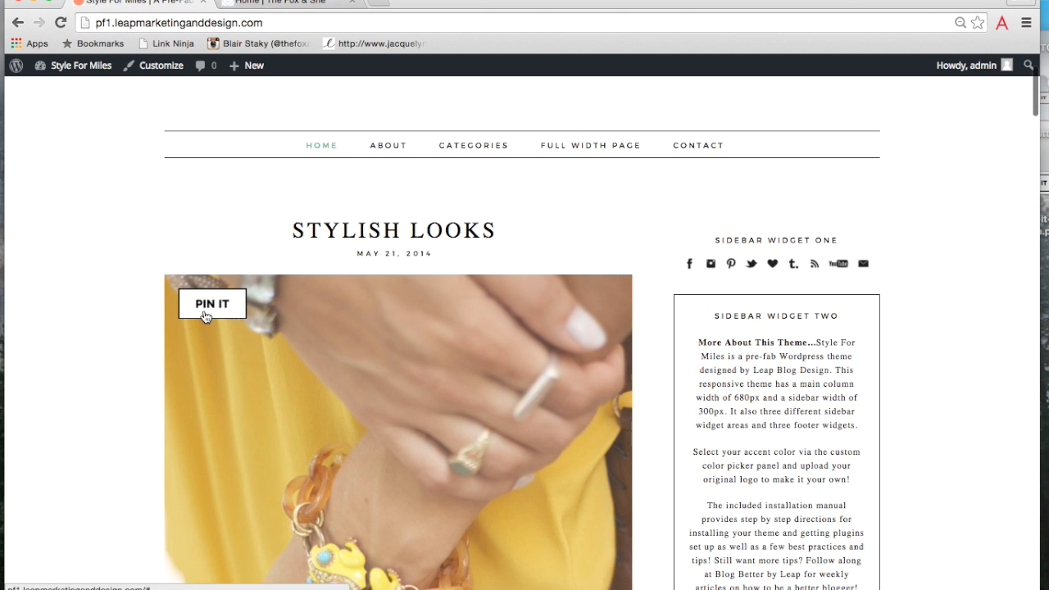
# Start a test pin from the outfit photo with the teal wall and inspect the pin's description
pyautogui.scroll(-10, 131, 326)
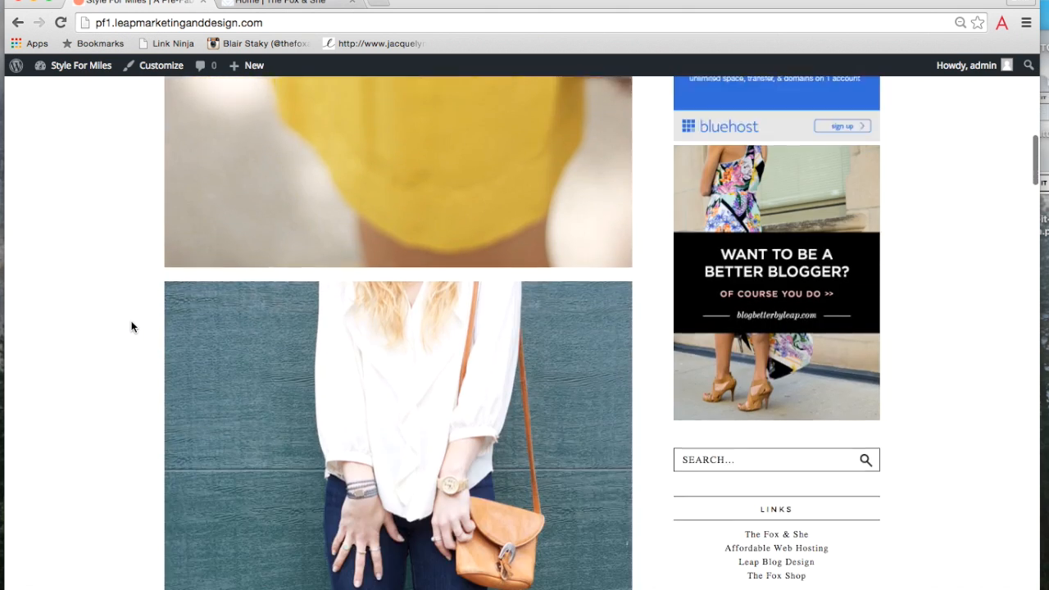
pyautogui.scroll(-1, 131, 326)
pyautogui.click(227, 284)
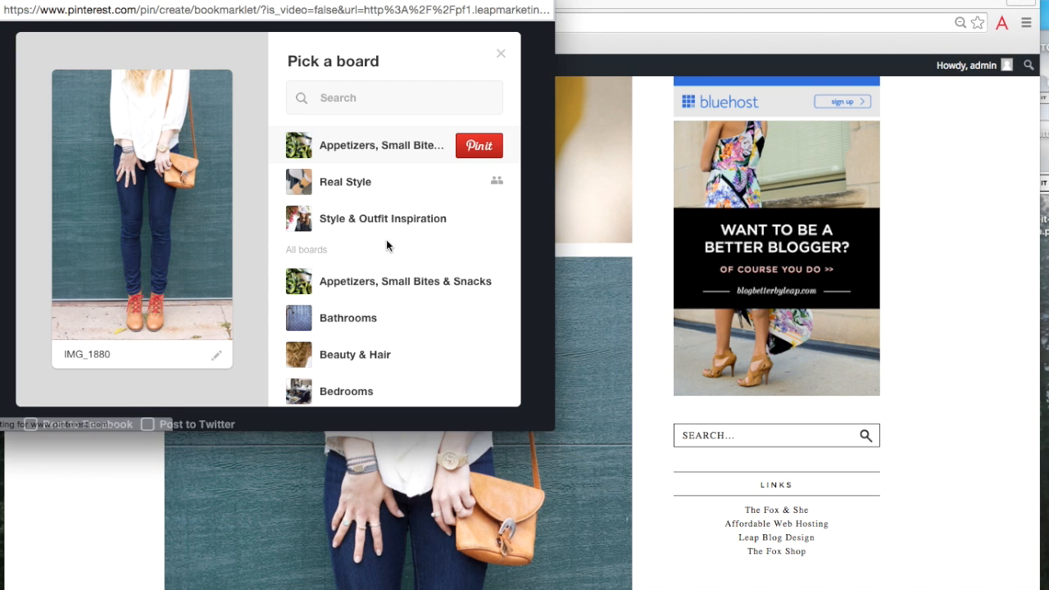
pyautogui.click(110, 355)
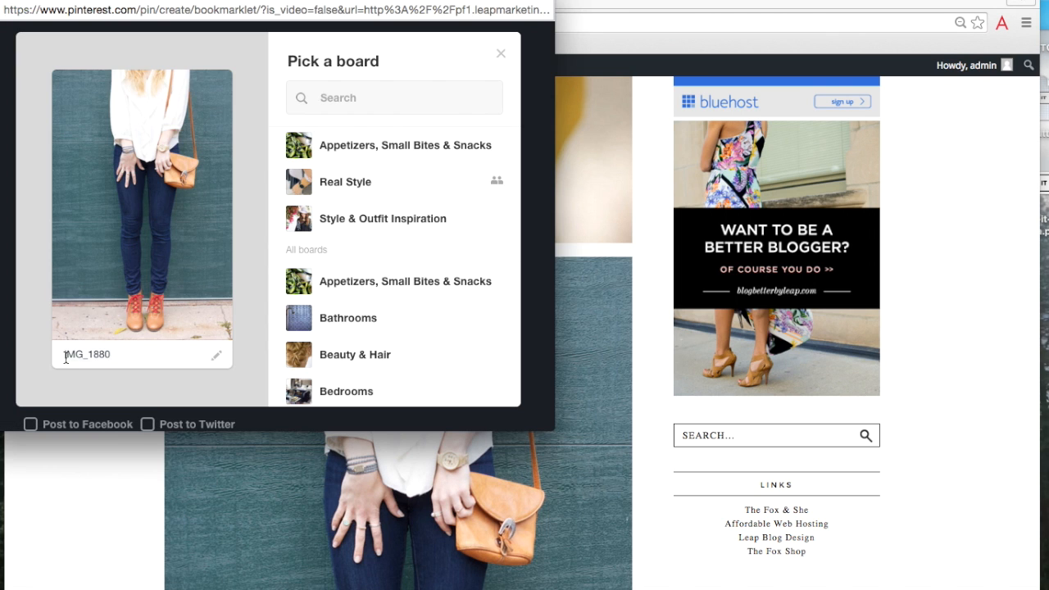
# Browse the available Pinterest boards and close the pin window without pinning
pyautogui.scroll(-4, 468, 205)
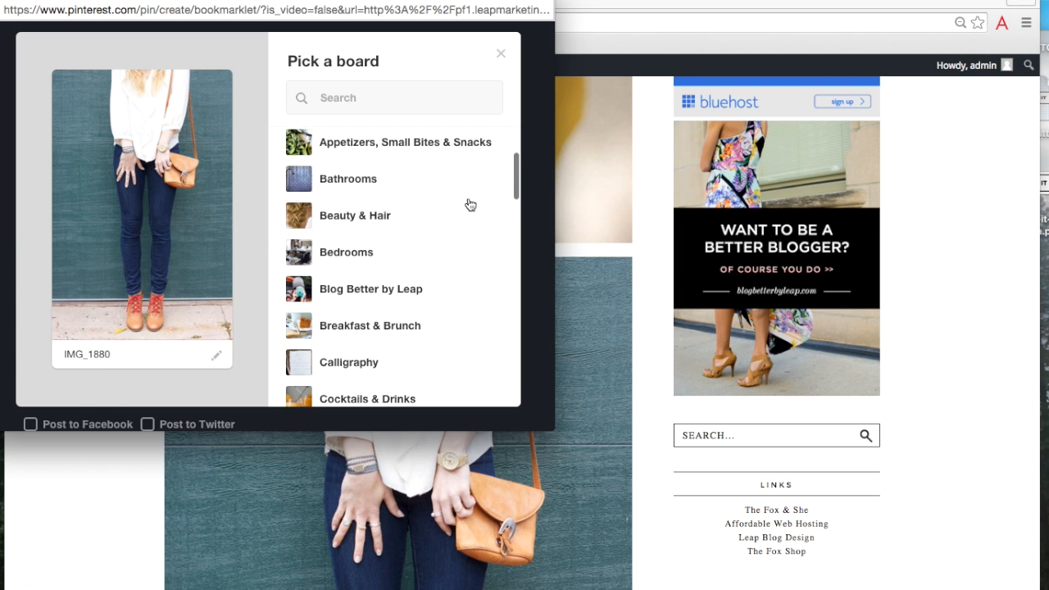
pyautogui.scroll(5, 468, 204)
pyautogui.moveTo(82, 1); pyautogui.dragTo(142, 15)
pyautogui.click(54, 15)
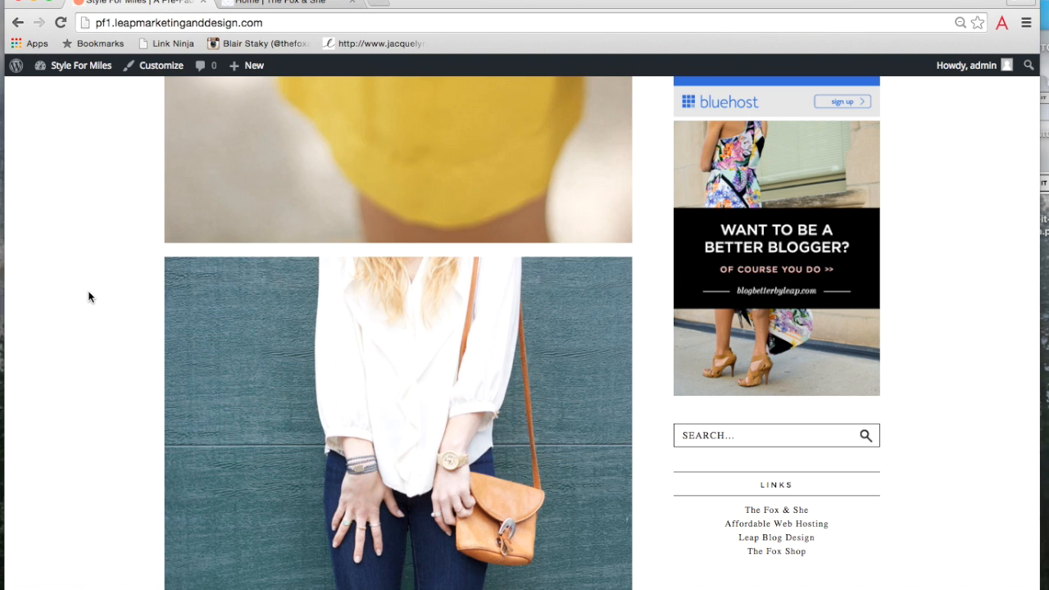
pyautogui.scroll(10, 90, 295)
pyautogui.scroll(2, 90, 297)
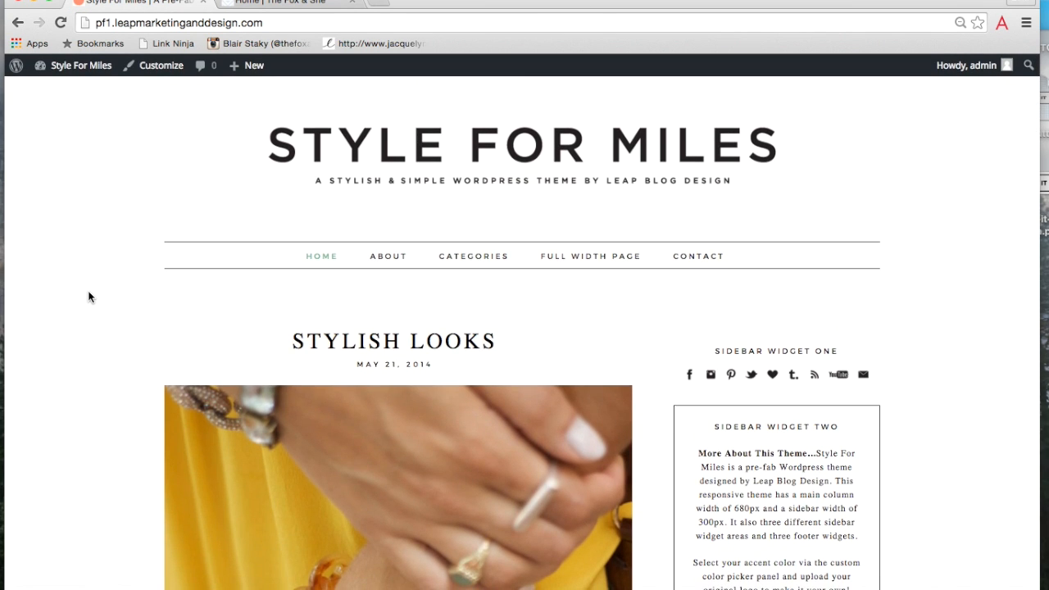
pyautogui.scroll(-5, 89, 297)
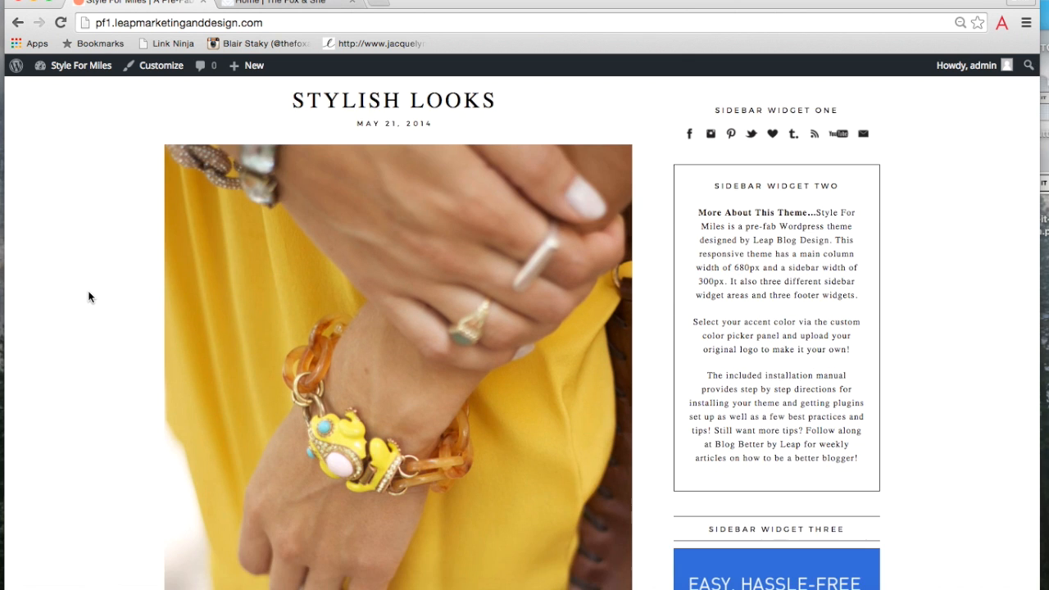
pyautogui.scroll(-2, 89, 297)
pyautogui.scroll(7, 90, 297)
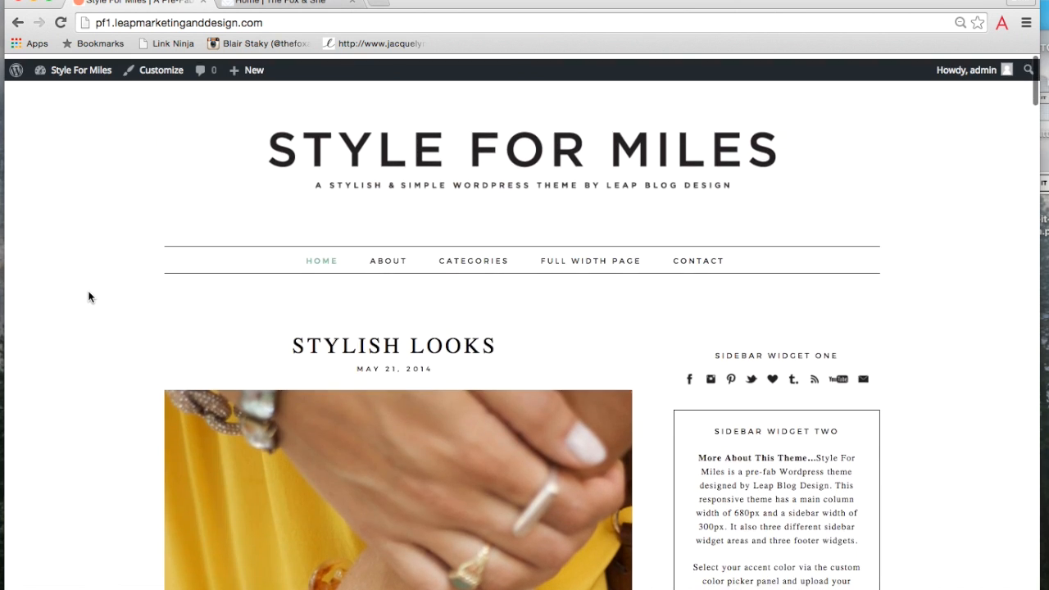
pyautogui.scroll(-9, 90, 297)
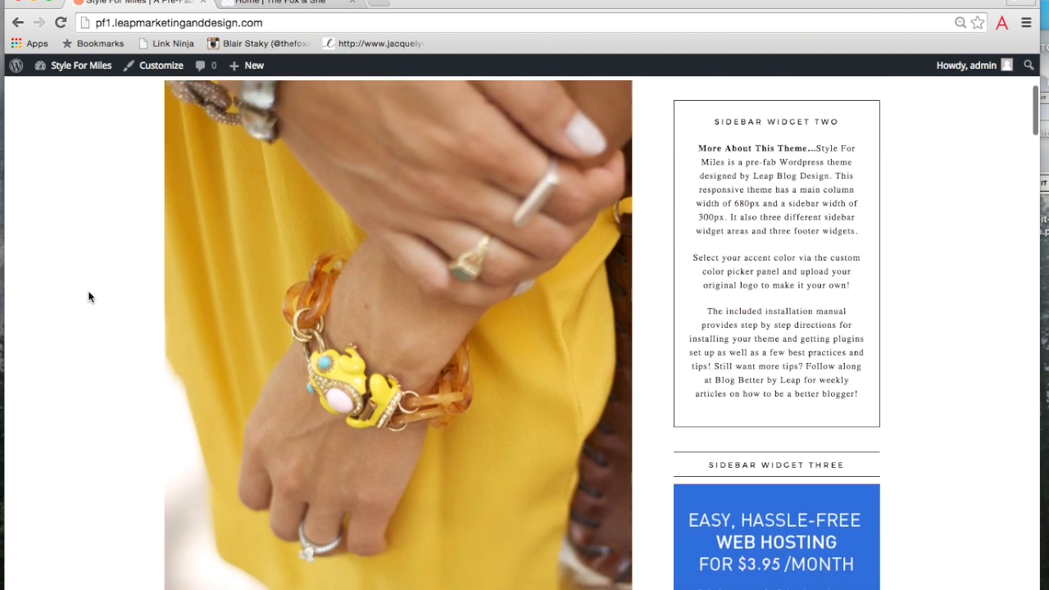
pyautogui.scroll(-15, 90, 297)
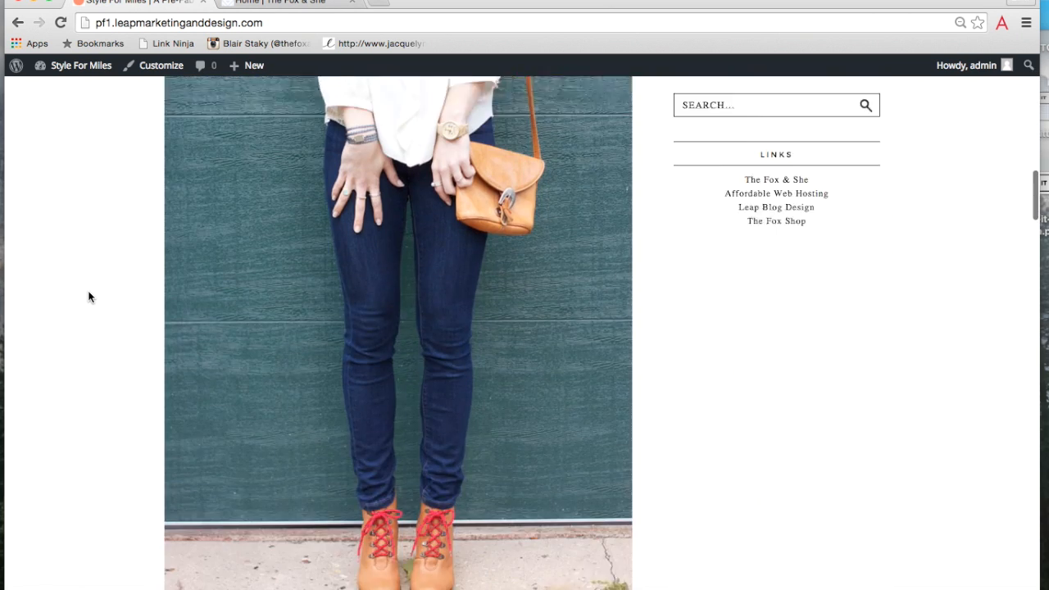
pyautogui.scroll(12, 90, 297)
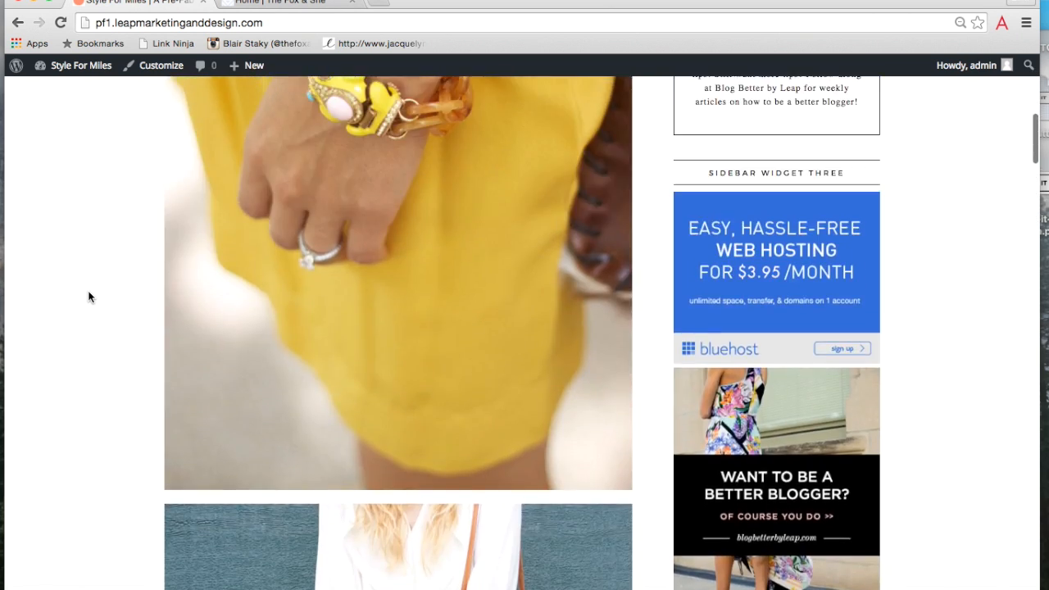